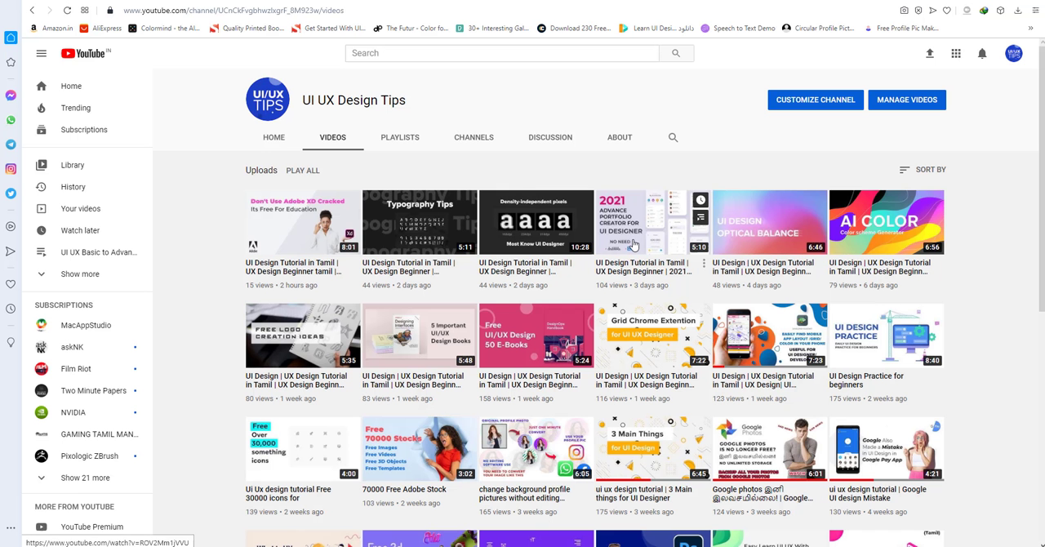
scroll(466, 299, "down", 1)
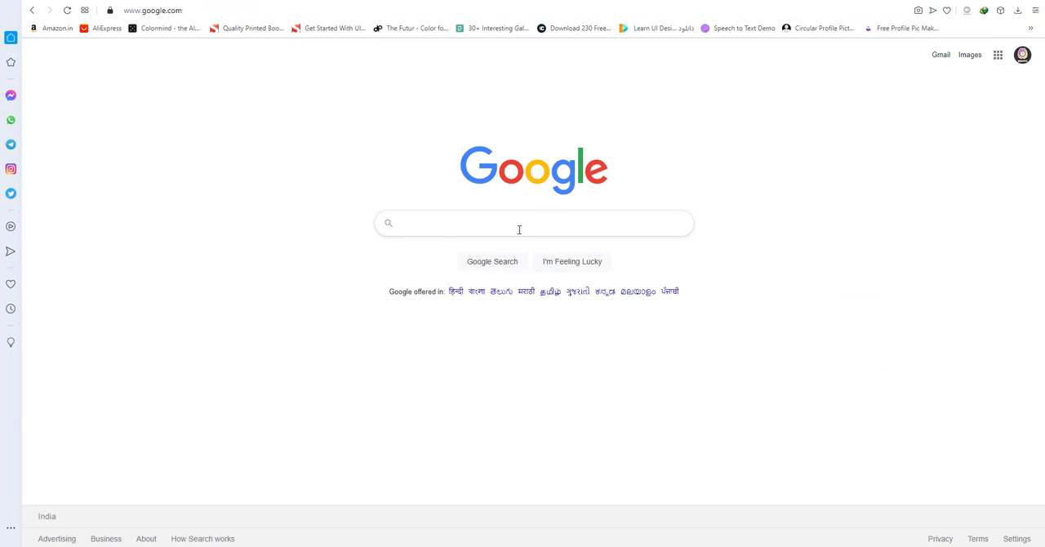
Search Google for "icon8" and open the Icons8 website from the results.
left_click(518, 230)
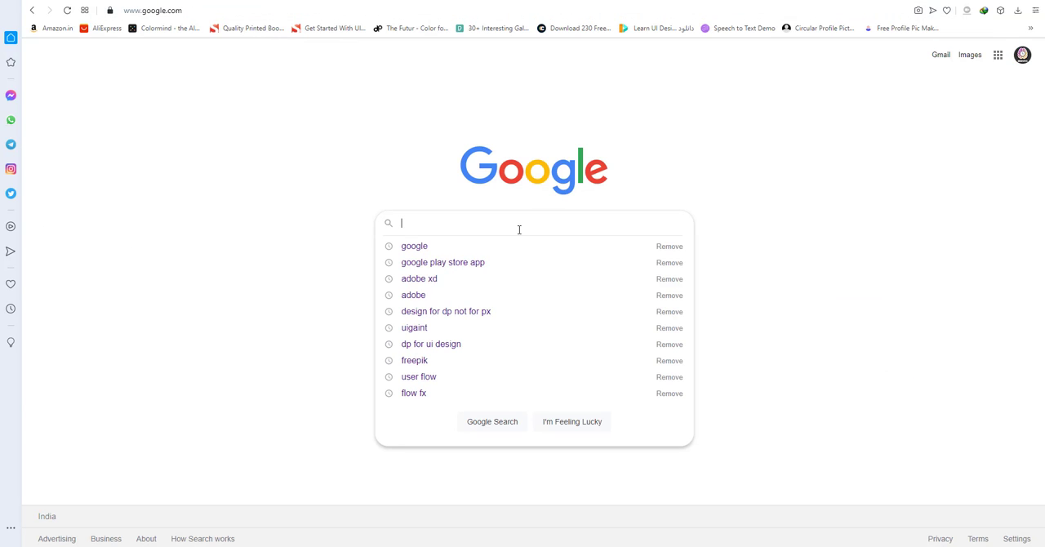
type("icon8")
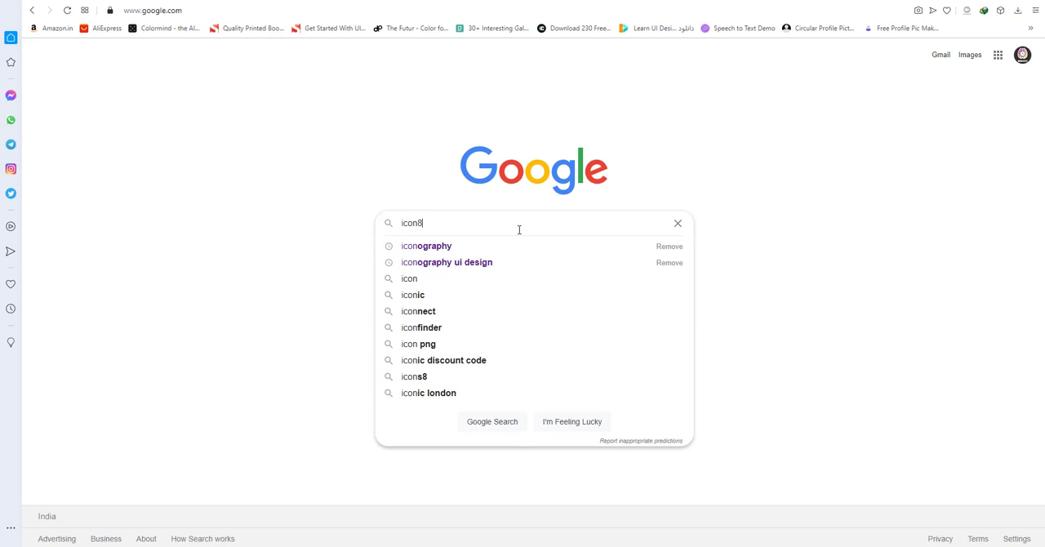
key("Return")
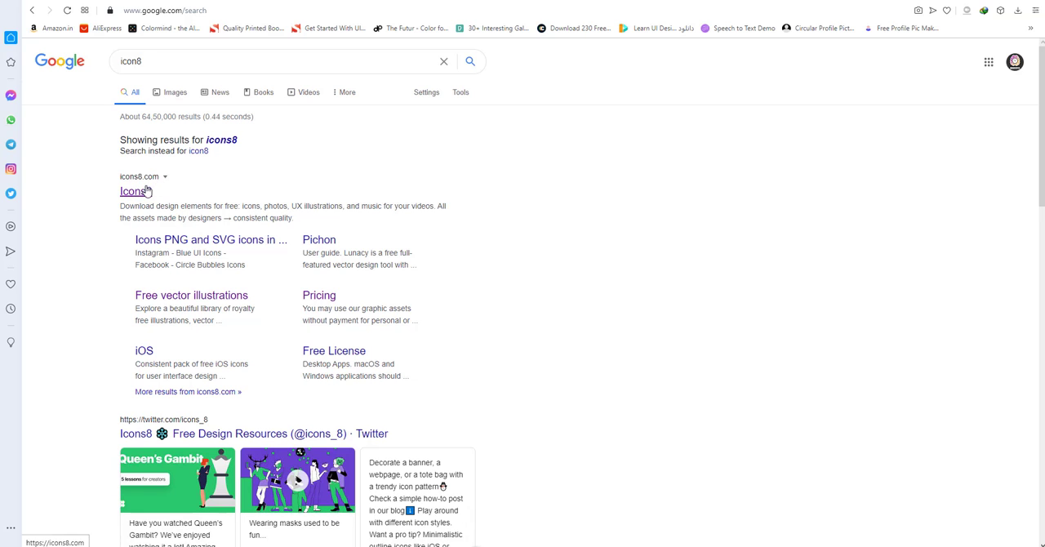
left_click(143, 193)
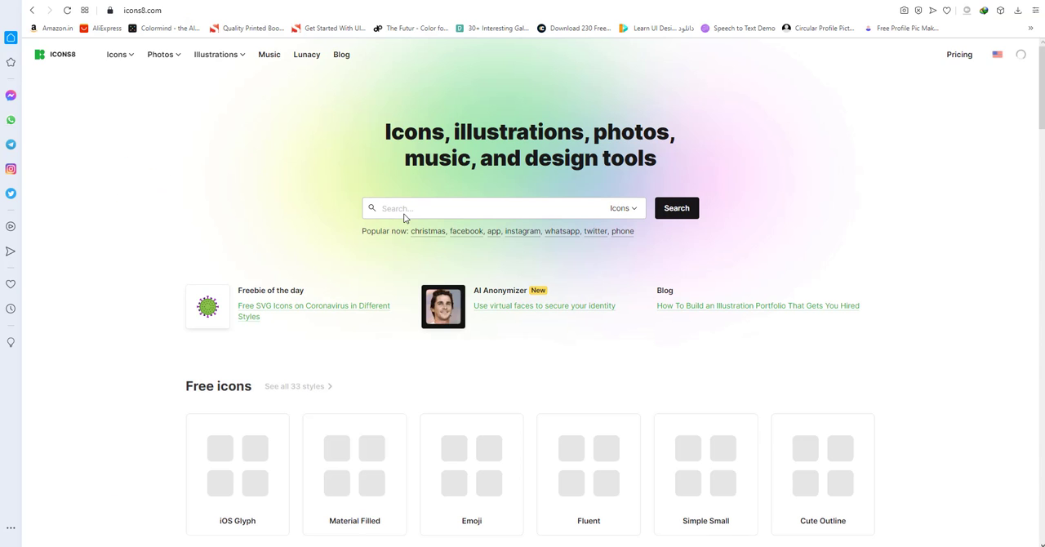
Open Vector Creator from the Icons8 illustration offerings and start creating a new illustration for free.
left_click(214, 57)
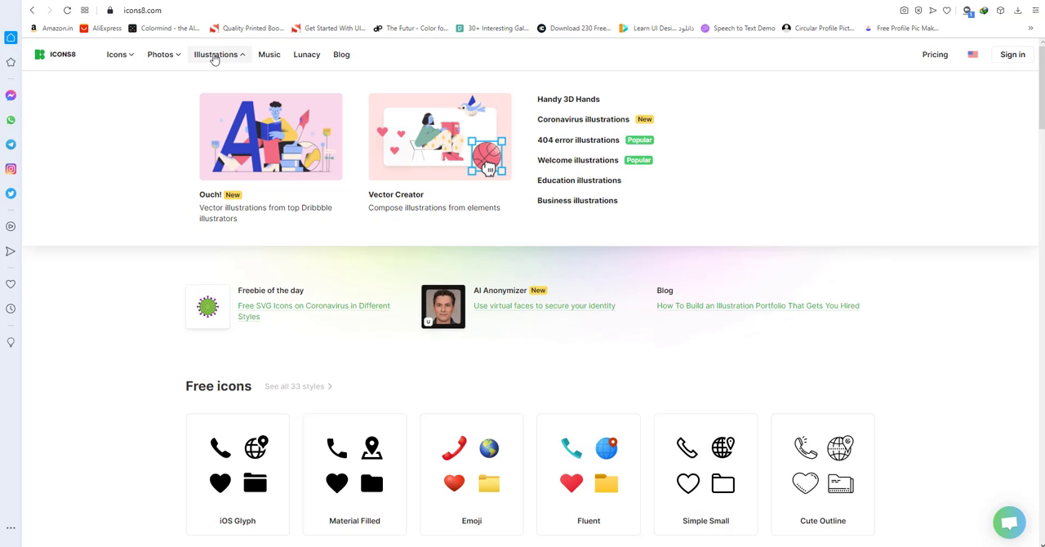
left_click(439, 161)
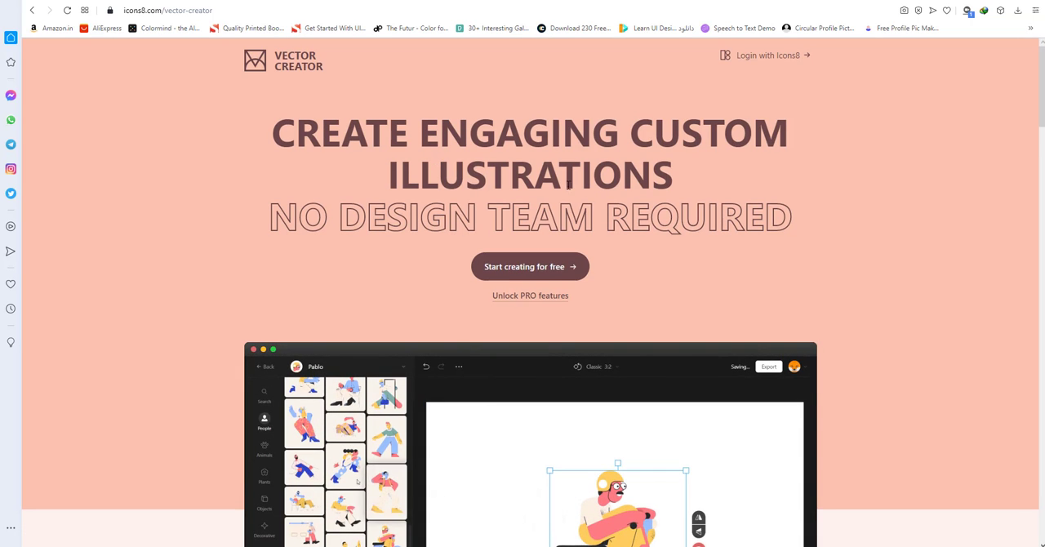
left_click(546, 259)
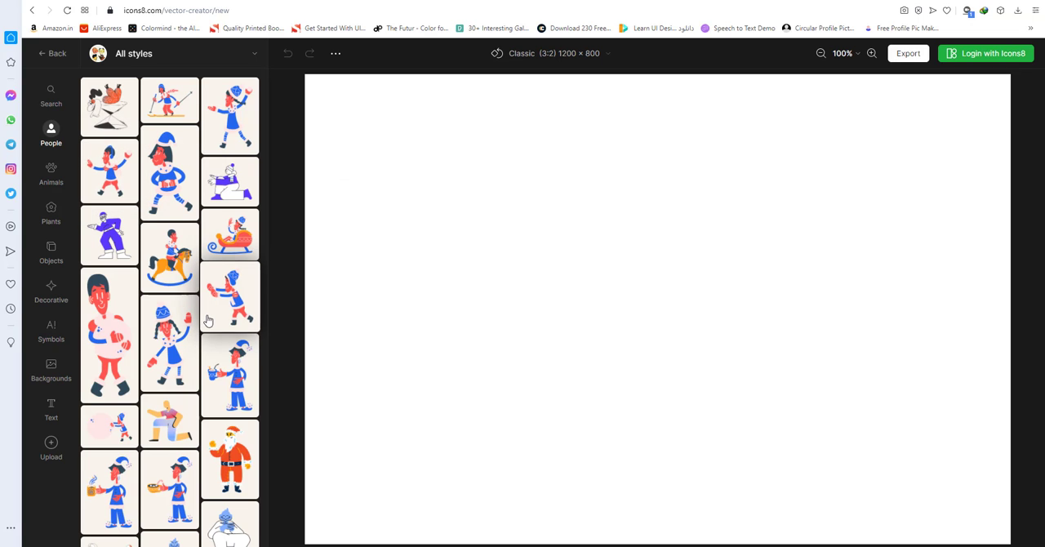
Add the red-haired woman with headphones from the people illustrations and place her slightly left of the canvas centre.
scroll(162, 311, "down", 1)
scroll(162, 310, "down", 4)
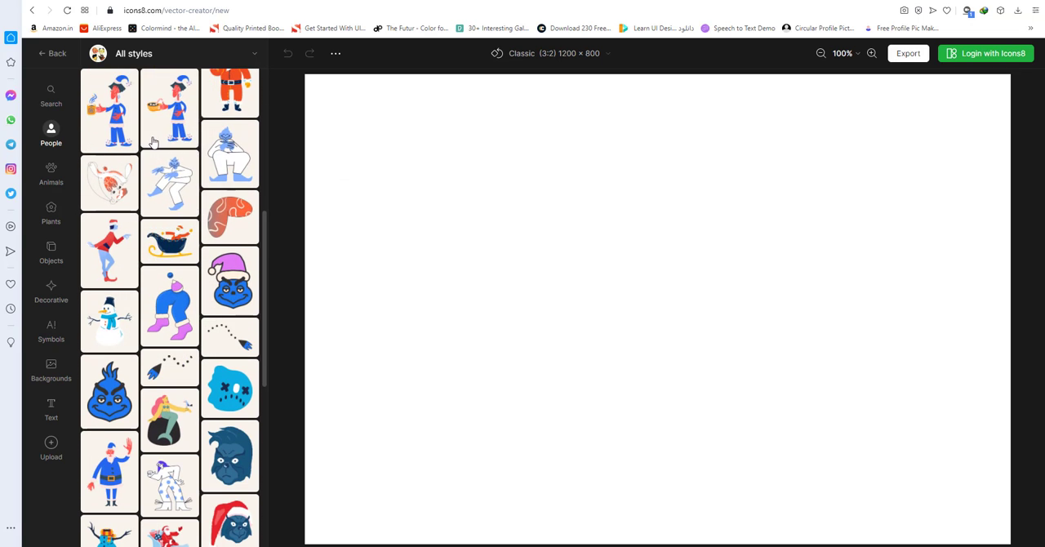
scroll(207, 308, "down", 5)
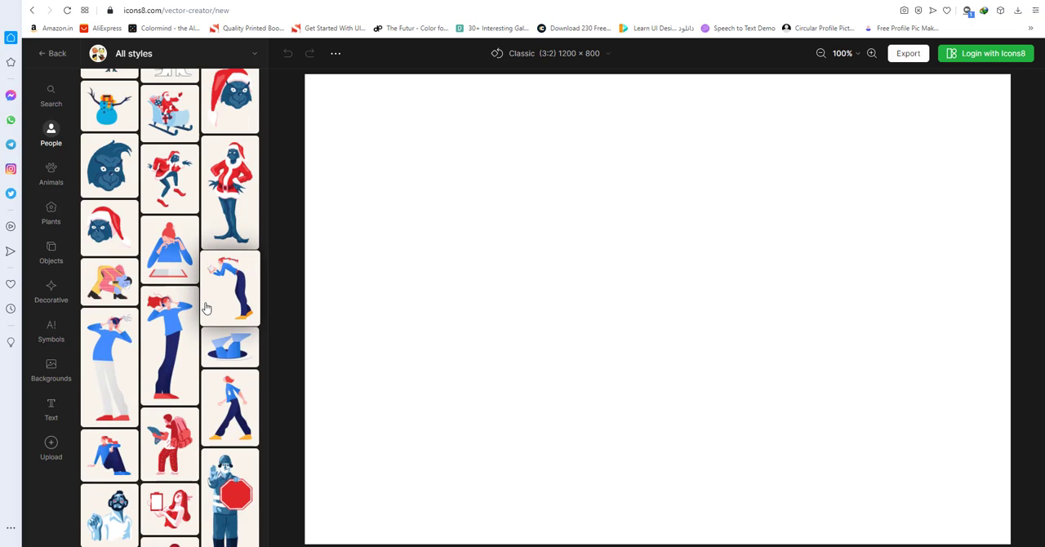
left_click(147, 336)
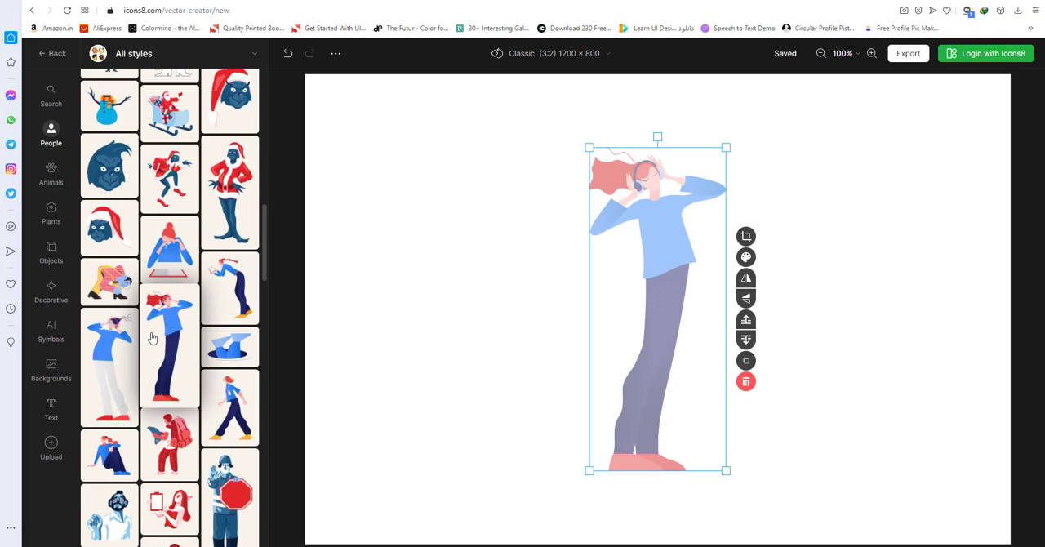
left_click_drag(630, 243, 529, 248)
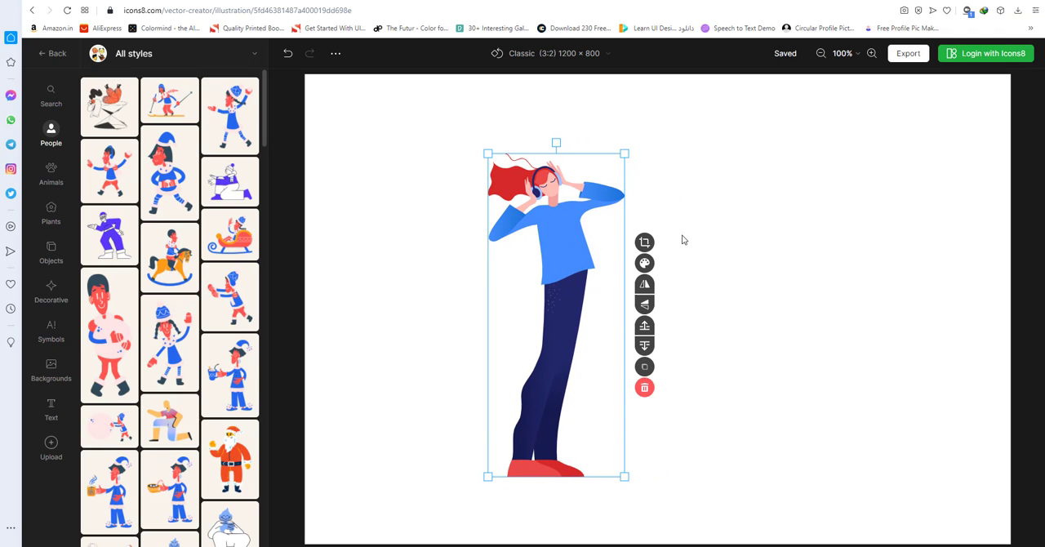
Add the dark-haired standing woman and the cross-legged meditating woman to the right of the woman with headphones.
scroll(215, 325, "down", 10)
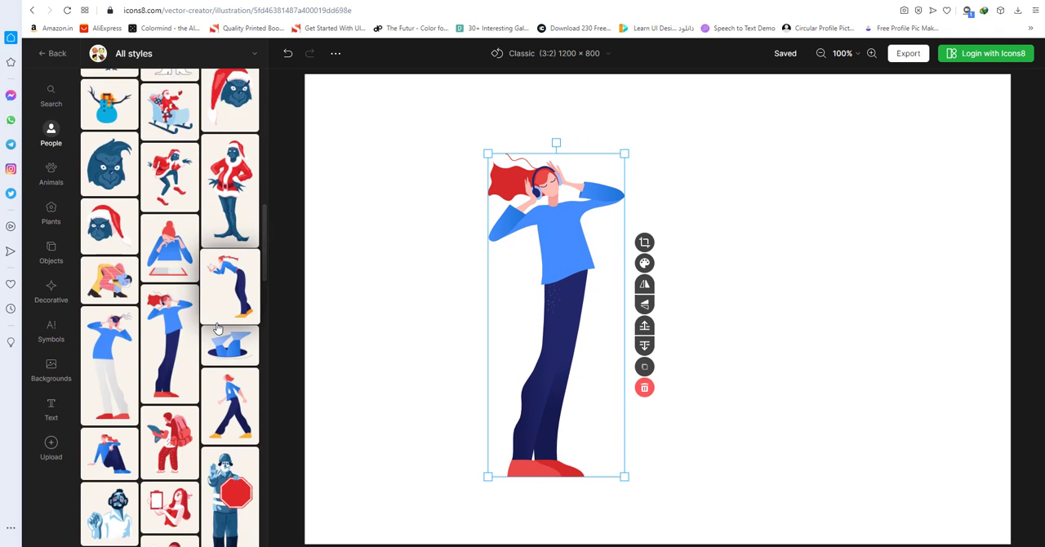
scroll(185, 333, "down", 1)
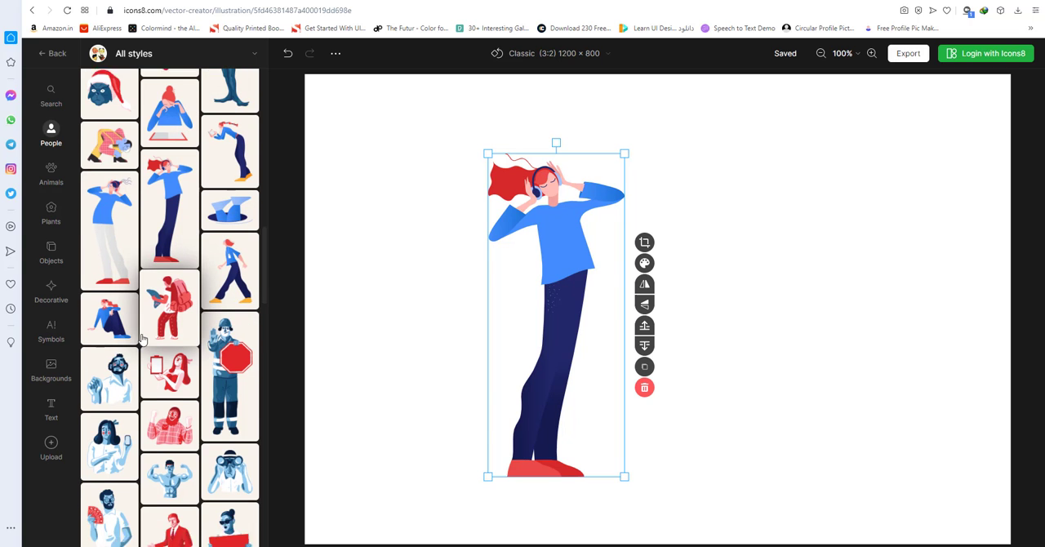
scroll(176, 360, "down", 6)
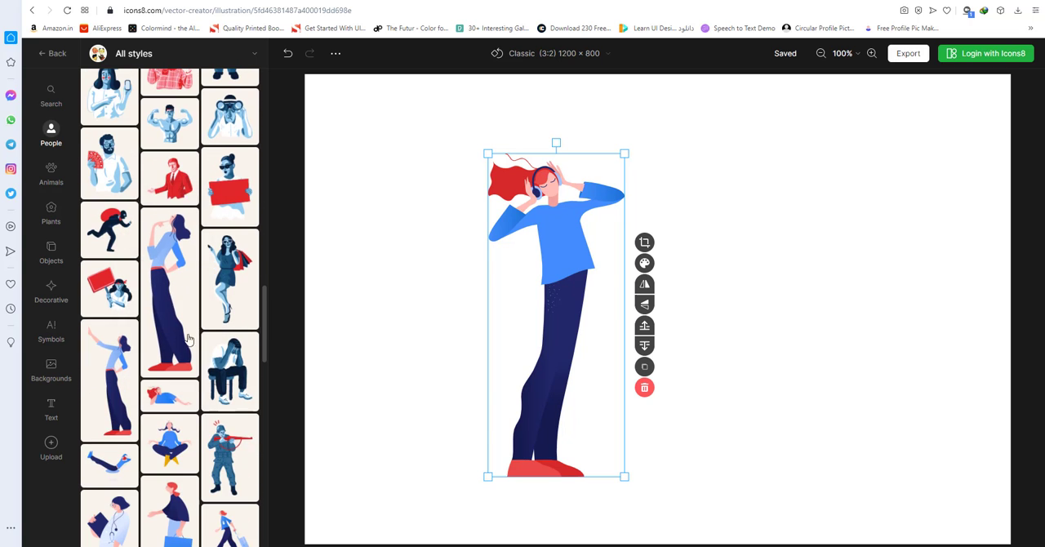
left_click_drag(170, 290, 690, 284)
scroll(175, 343, "down", 2)
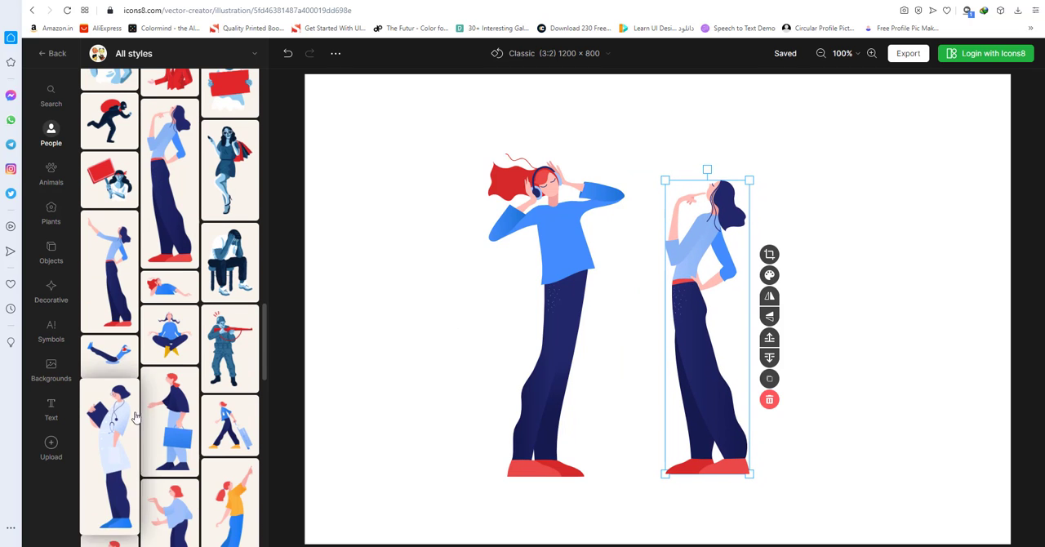
left_click_drag(170, 335, 880, 219)
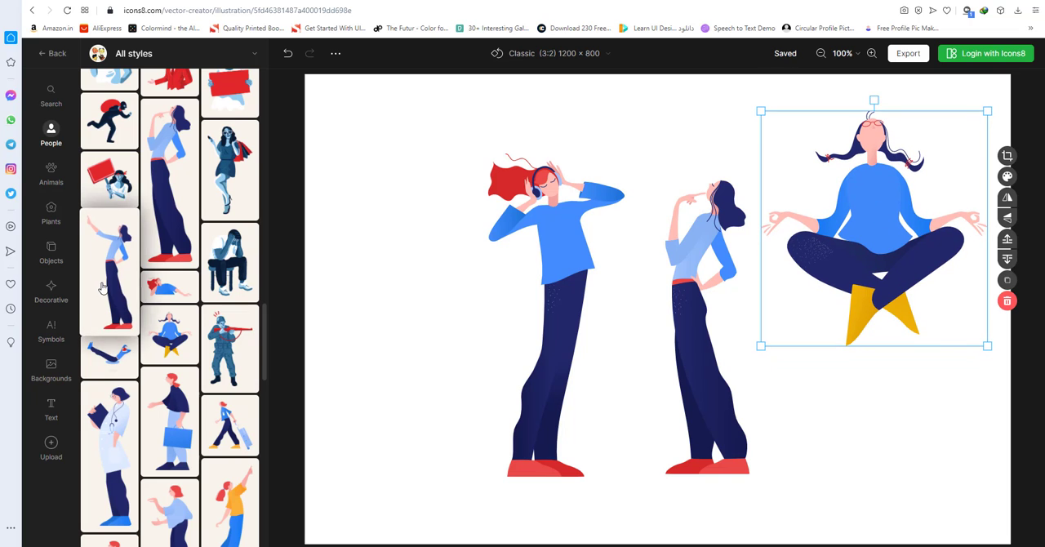
Add the sitting red fox from the animal illustrations, shrink it and place it left of the headphone woman's feet.
left_click(51, 172)
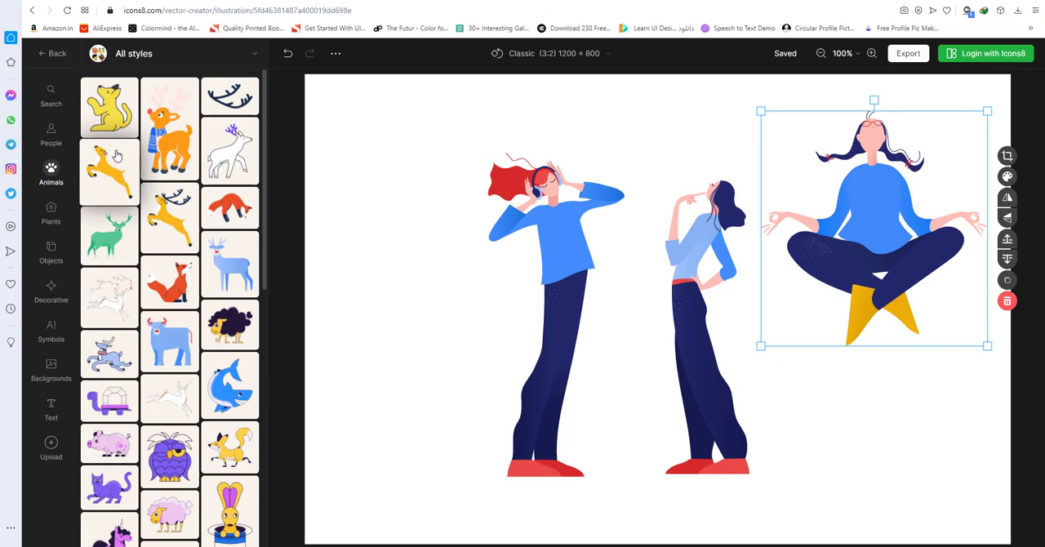
left_click(173, 280)
left_click_drag(538, 404, 305, 445)
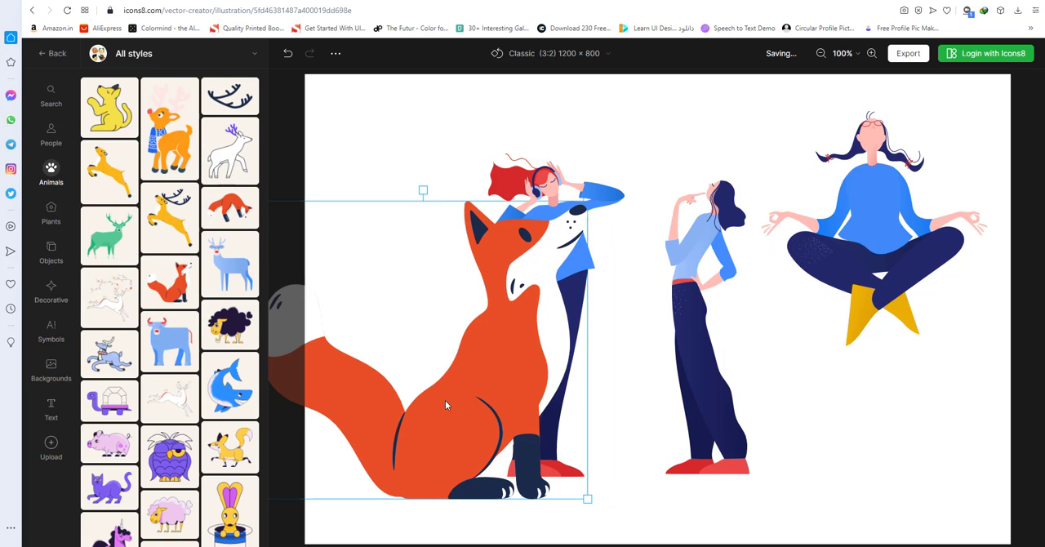
left_click_drag(574, 233, 693, 224)
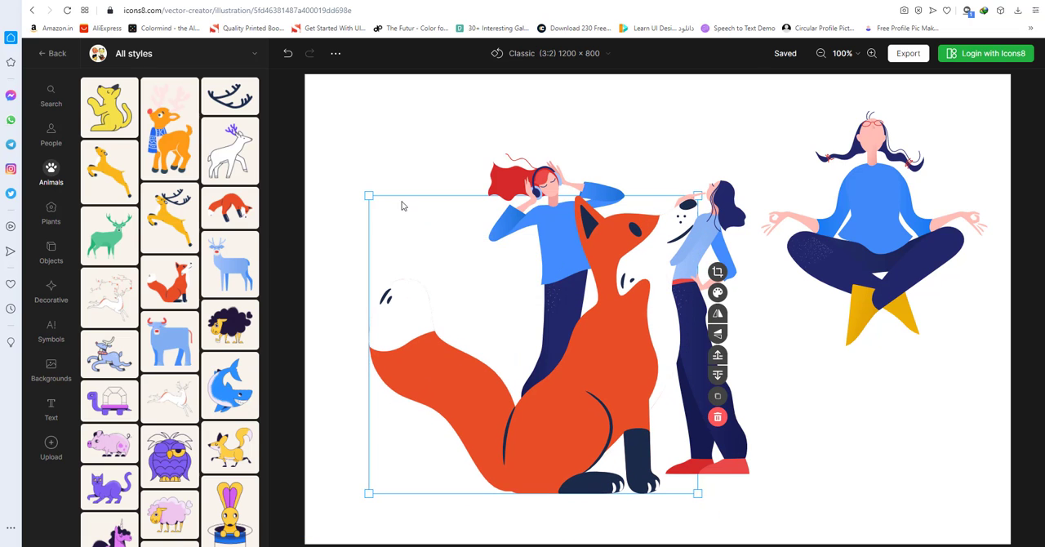
left_click_drag(368, 196, 578, 383)
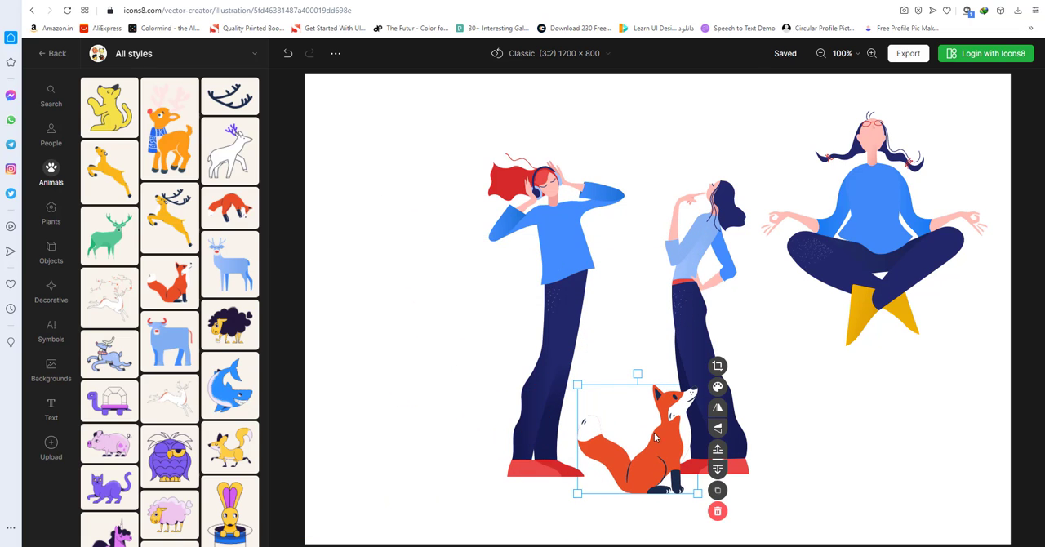
left_click_drag(617, 437, 440, 428)
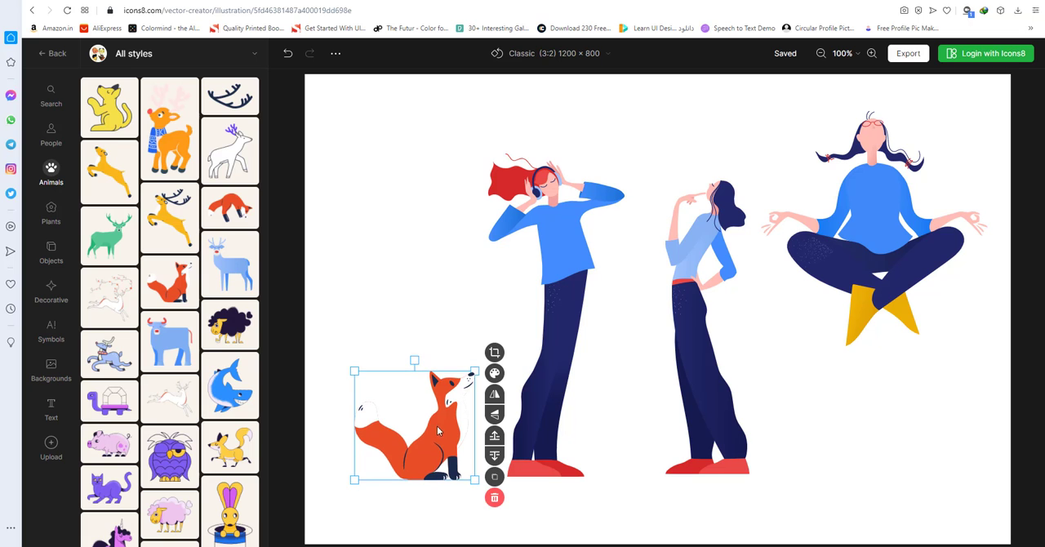
Add the blue wasp from the animal illustrations and place it above the fox in the canvas's upper left area.
scroll(114, 305, "down", 5)
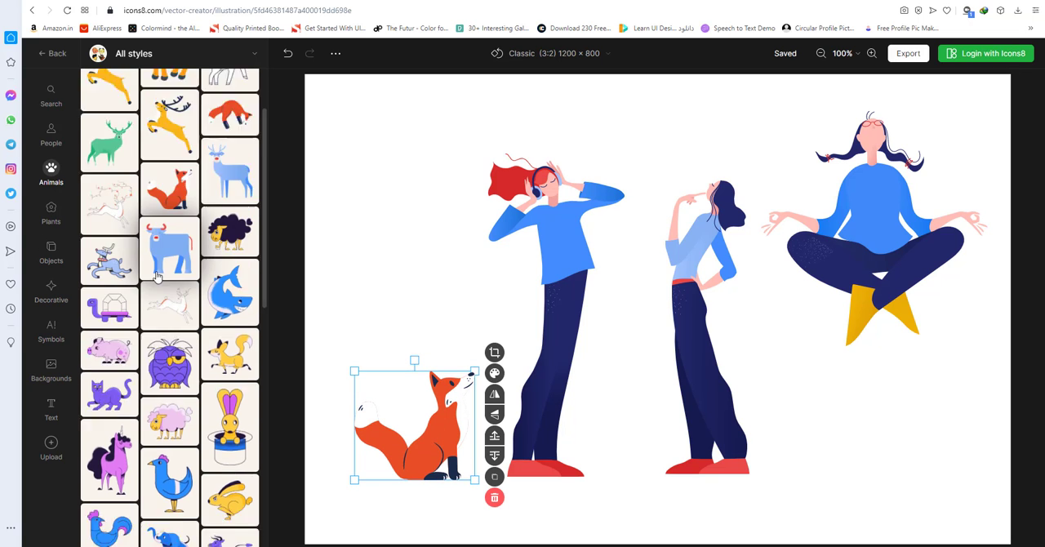
scroll(158, 278, "down", 10)
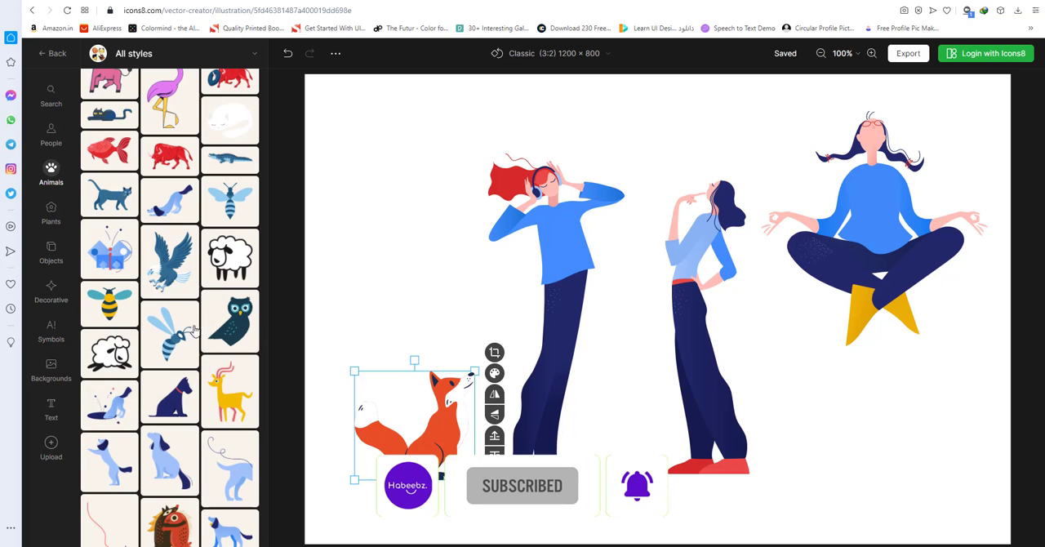
left_click(172, 347)
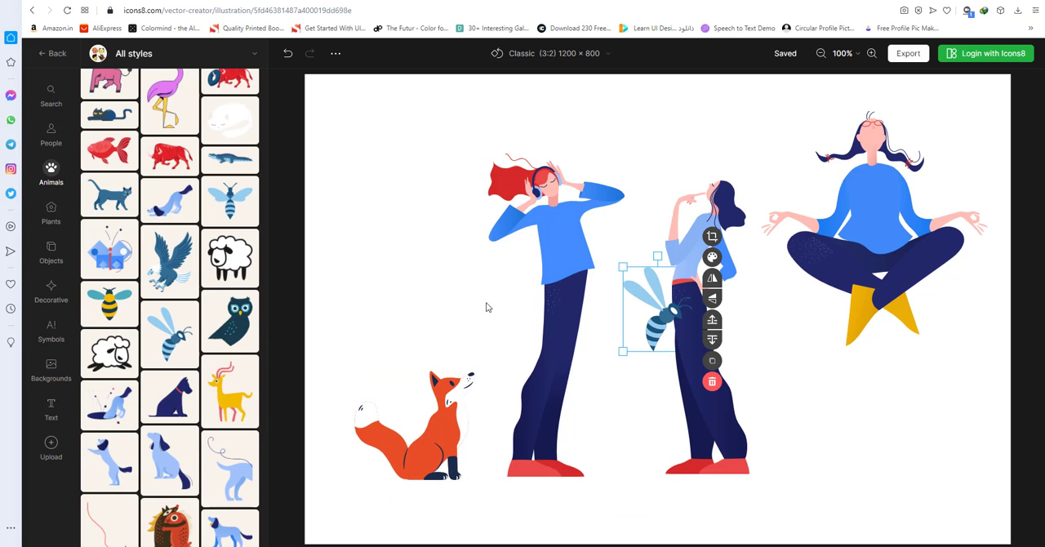
left_click_drag(661, 329, 401, 157)
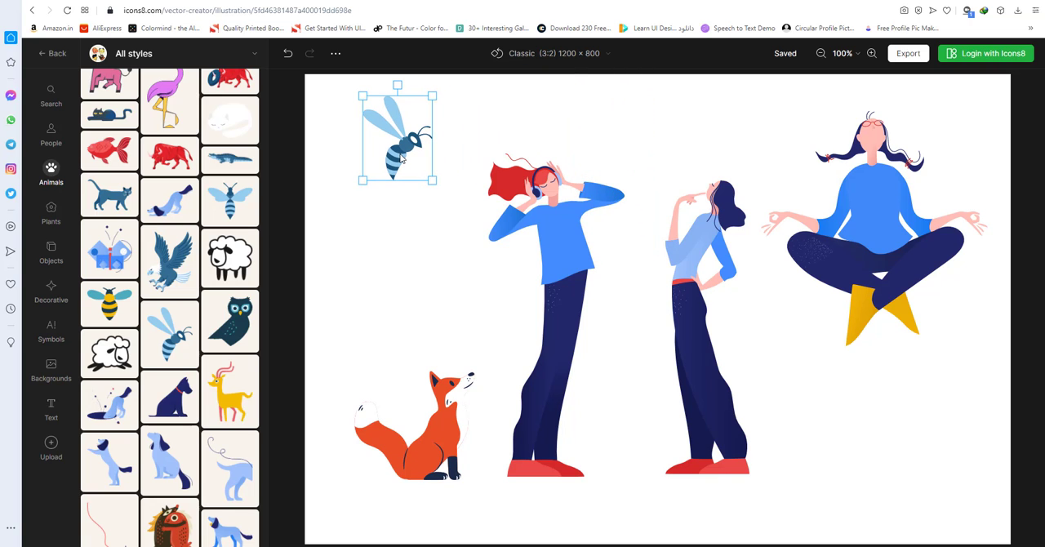
Add the teal decorated Christmas tree from the plant illustrations, then move it right and shrink it below the meditating woman.
left_click(52, 220)
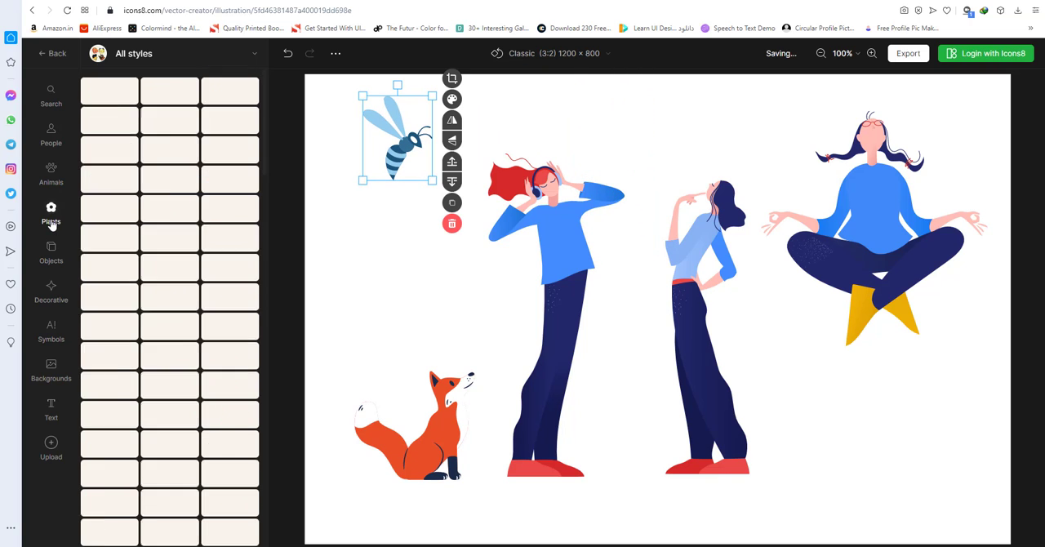
left_click(117, 263)
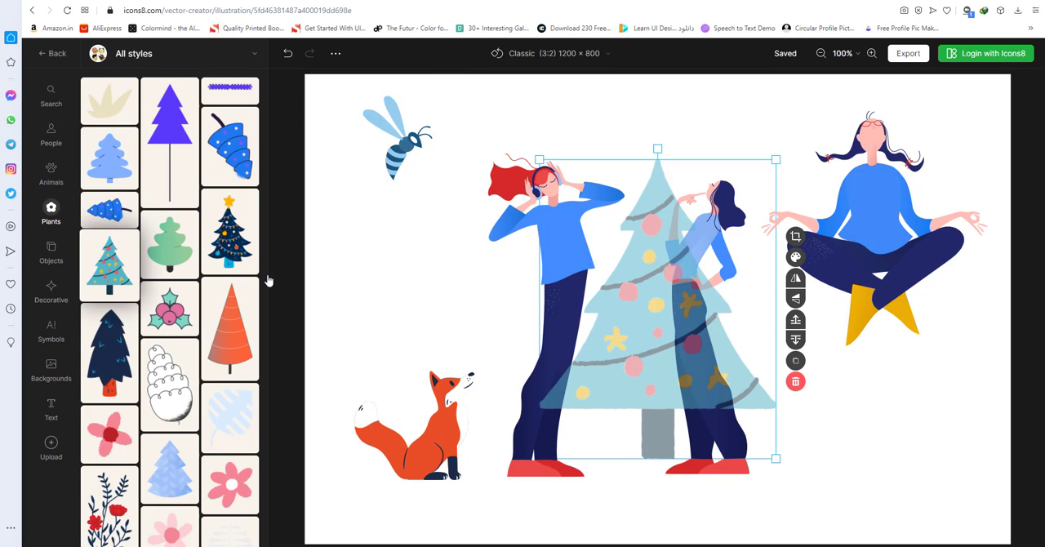
left_click_drag(696, 285, 788, 304)
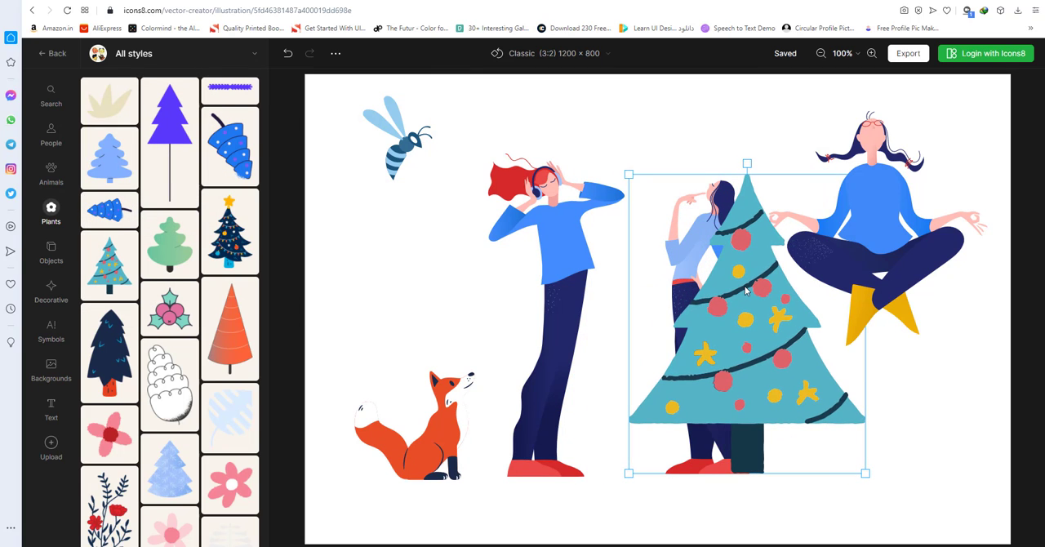
left_click_drag(637, 184, 743, 312)
Delete the dark-haired standing woman and the meditating woman from the canvas.
left_click(741, 214)
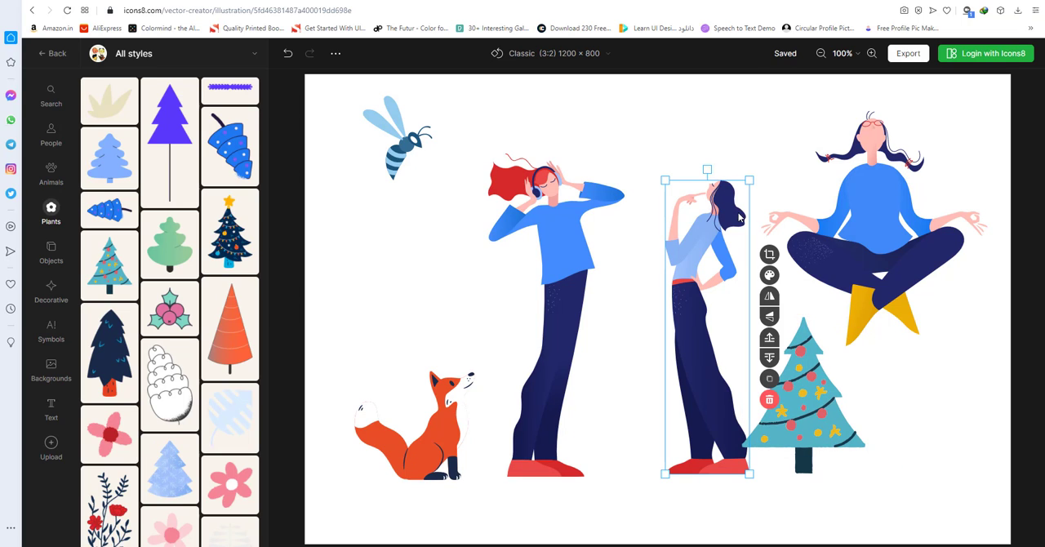
key("Delete")
left_click(850, 217)
key("Delete")
Move the Christmas tree closer to the right side of the woman with headphones and clear the selection.
left_click(774, 358)
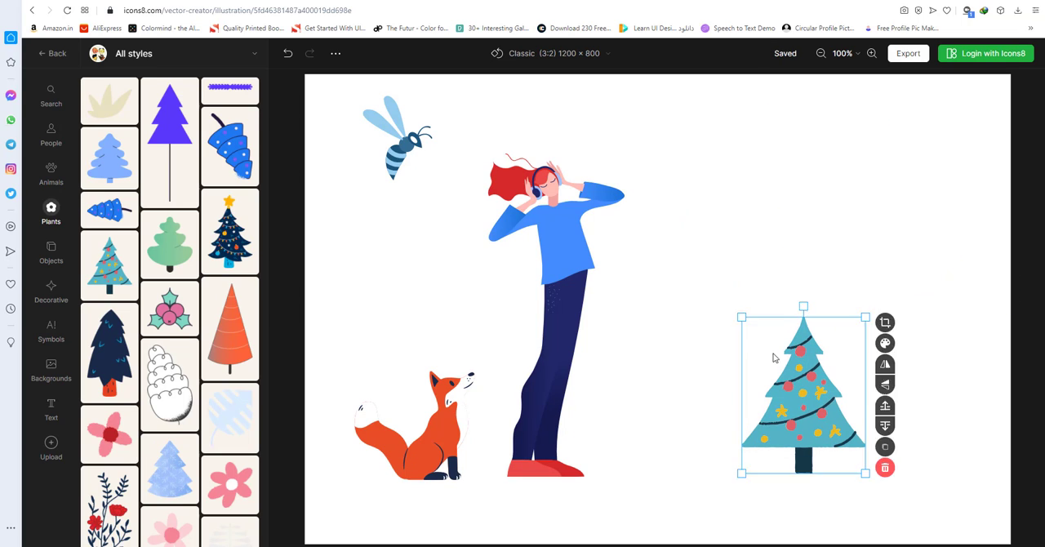
left_click_drag(774, 357, 680, 357)
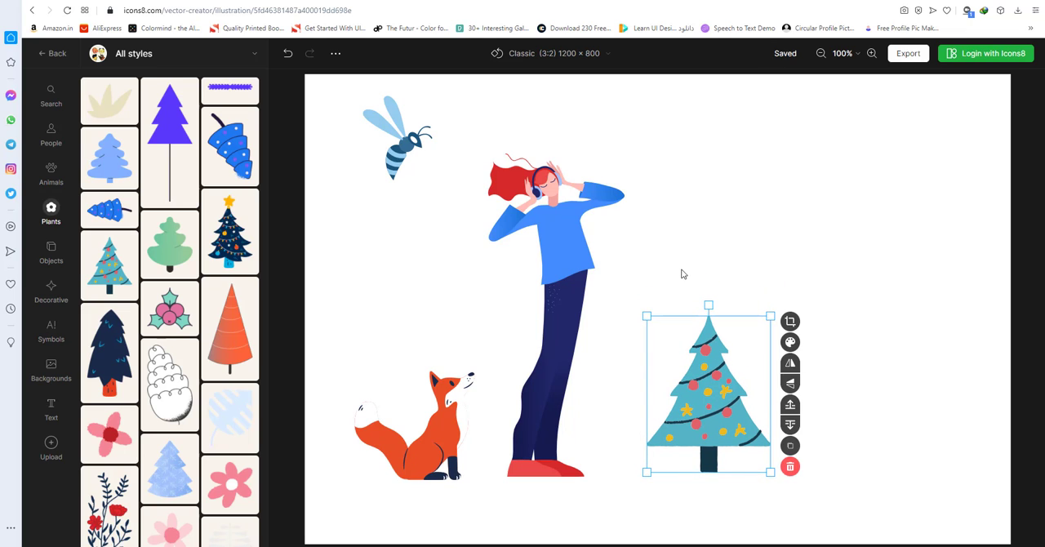
left_click(682, 275)
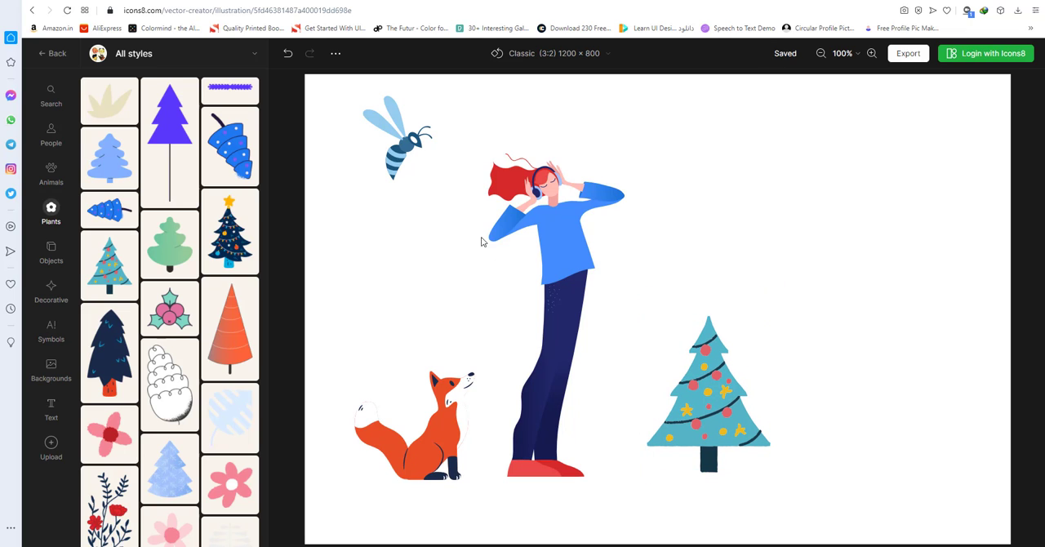
Delete the blue wasp from the canvas.
left_click(398, 157)
left_click(451, 181)
Select the woman, fox and Christmas tree together, move them right and slightly up toward the canvas center, and clear the selection.
left_click(526, 222)
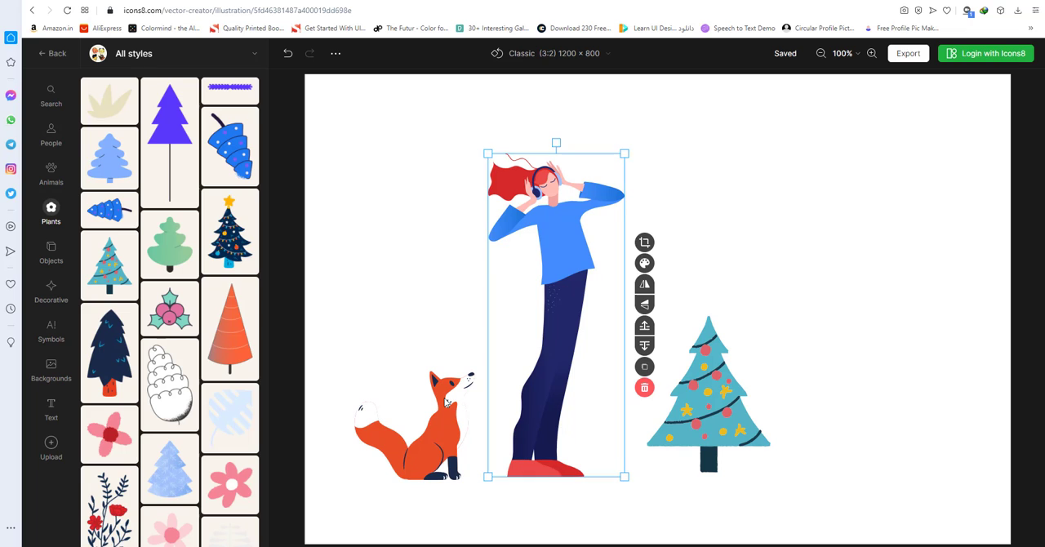
left_click(437, 423, "shift")
left_click(706, 402, "shift")
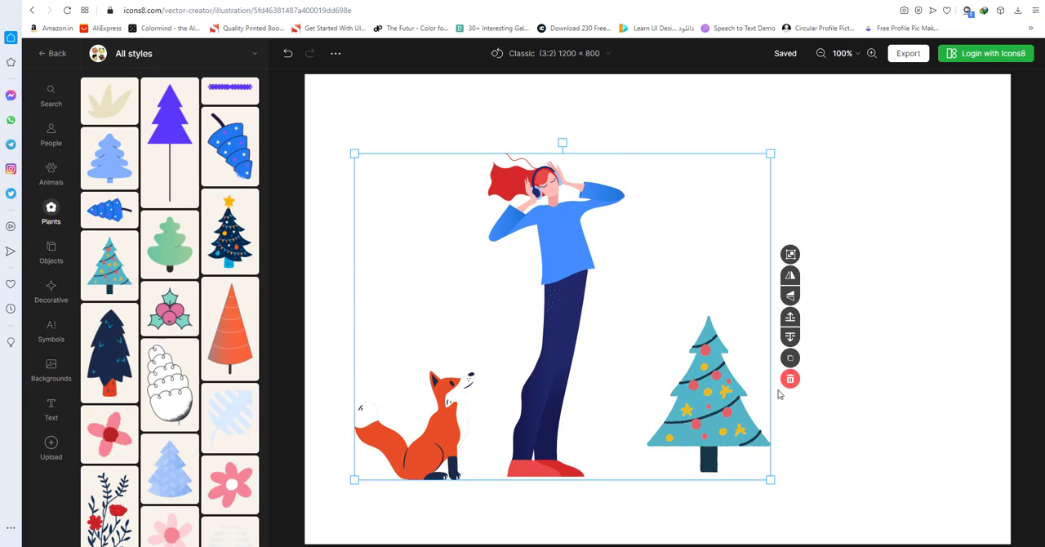
left_click_drag(706, 402, 814, 384)
left_click(357, 186)
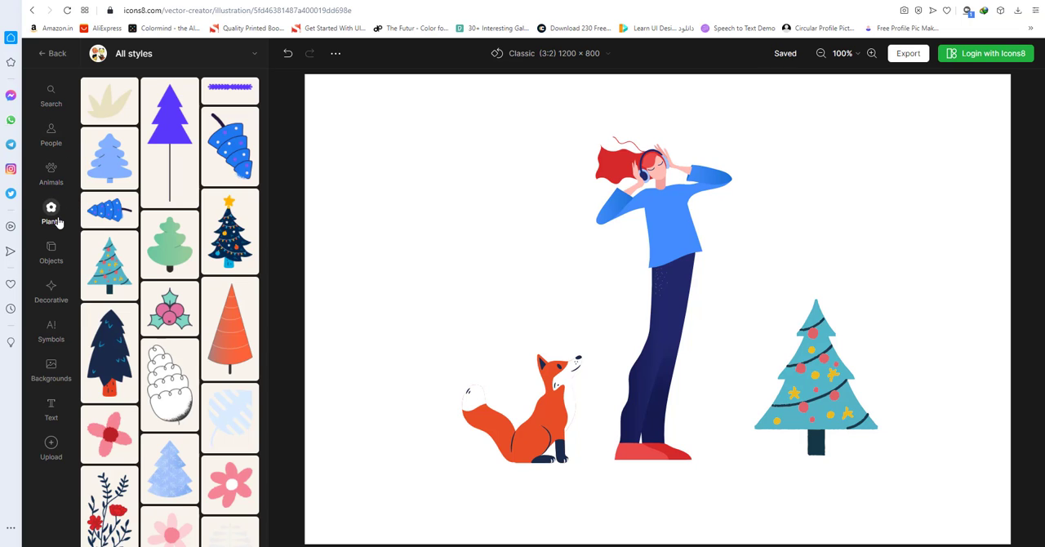
Browse the objects, decorative elements and symbols for additions to the illustration.
left_click(56, 255)
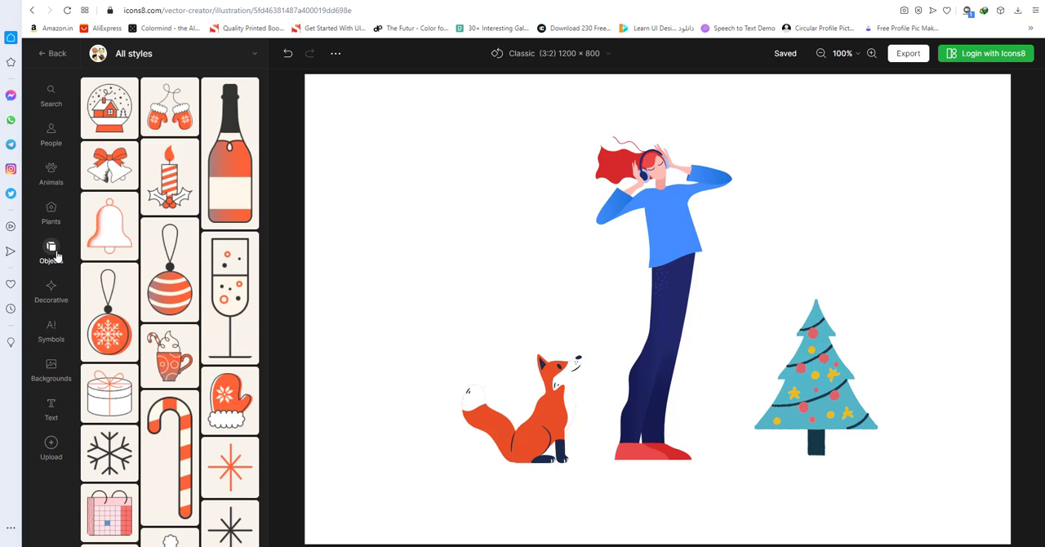
scroll(157, 256, "down", 5)
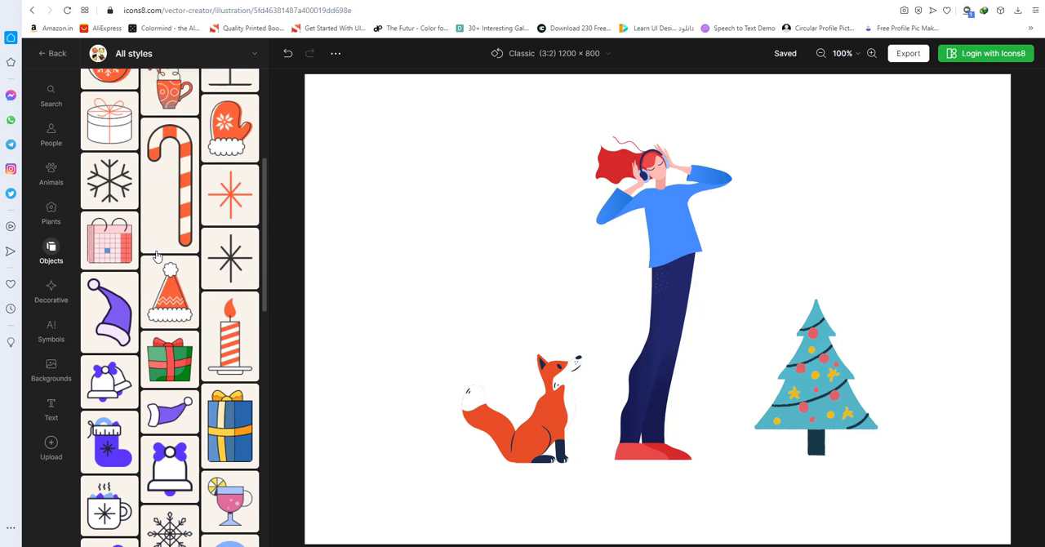
left_click(50, 292)
scroll(206, 286, "down", 3)
scroll(206, 286, "down", 5)
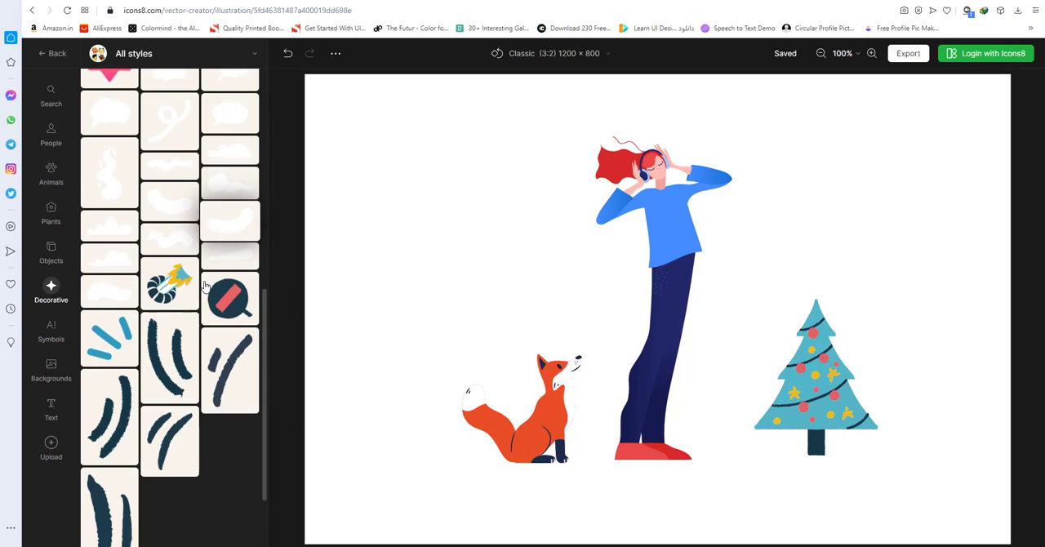
left_click(52, 331)
scroll(143, 307, "down", 5)
scroll(143, 306, "down", 5)
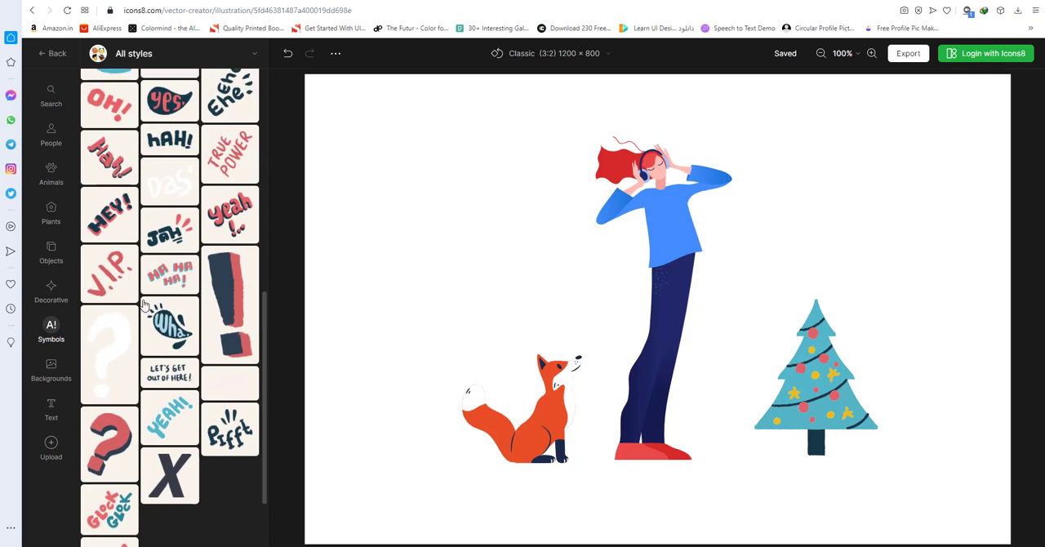
scroll(214, 318, "down", 4)
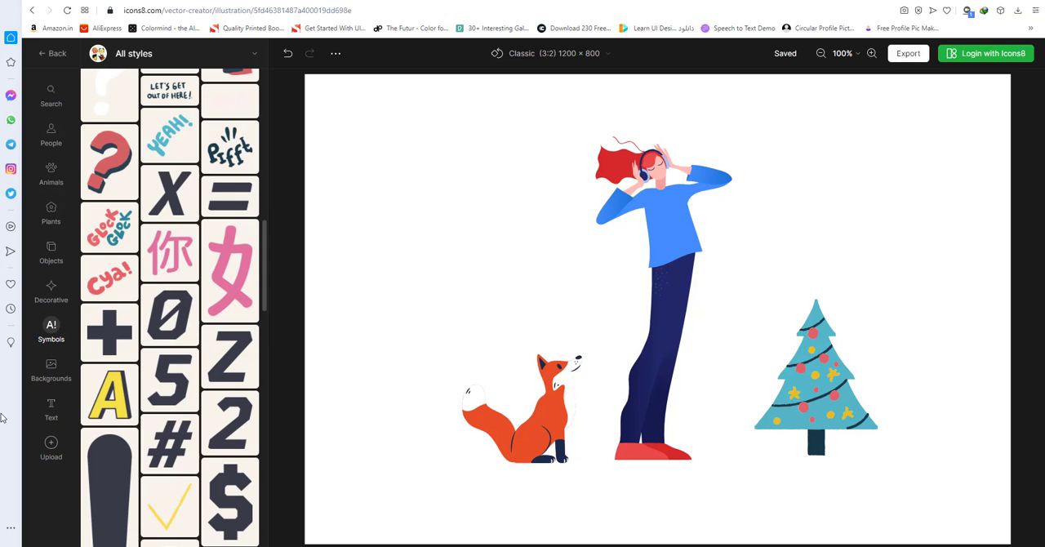
Add the blue night landscape with the crescent moon from the backgrounds, then shrink and position it over the three figures.
left_click(51, 368)
scroll(148, 325, "down", 3)
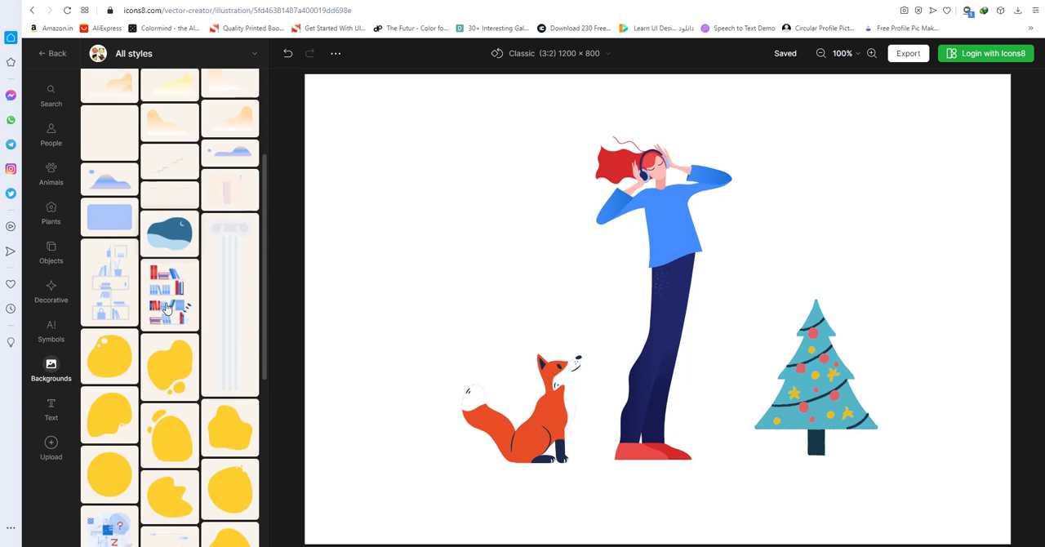
left_click(167, 192)
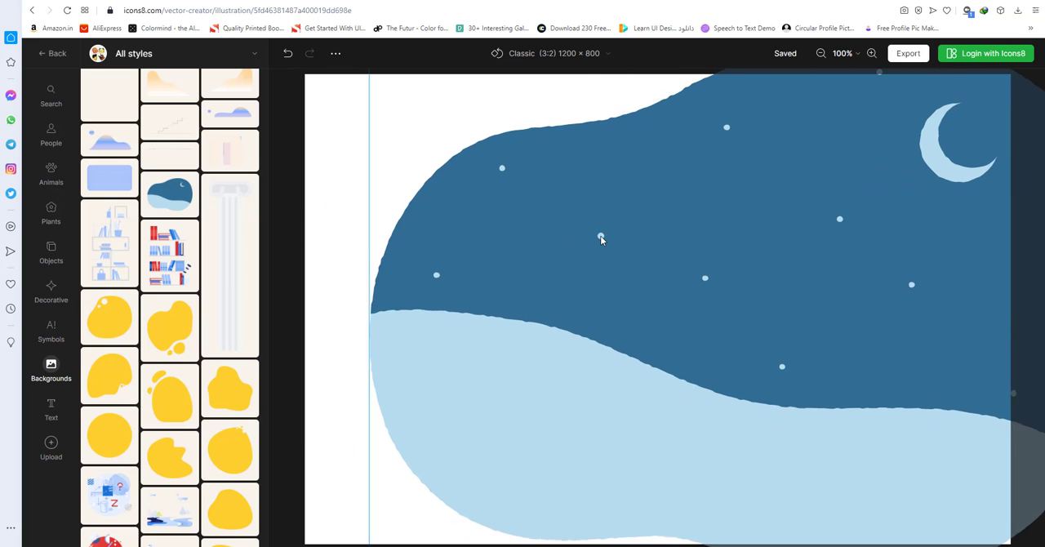
left_click_drag(325, 99, 595, 290)
left_click_drag(799, 370, 596, 211)
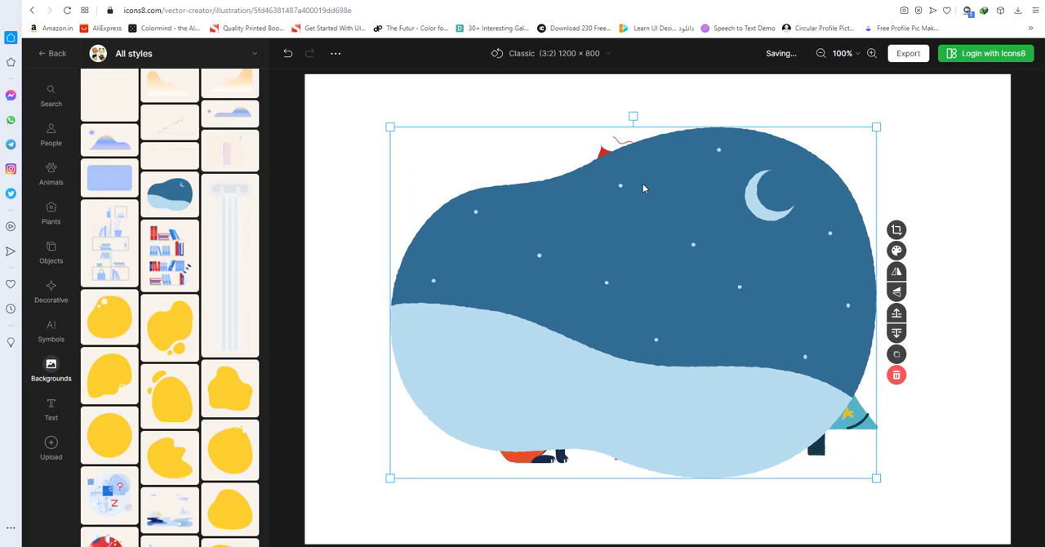
Send the night landscape backward behind the fox, tree and woman, then clear the selection.
left_click(896, 332)
left_click(896, 333)
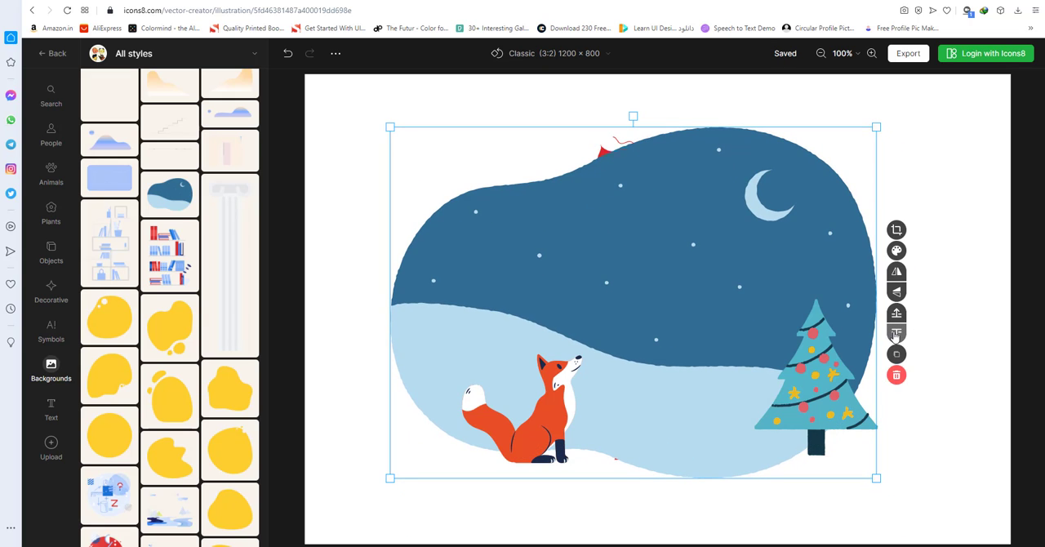
left_click(896, 333)
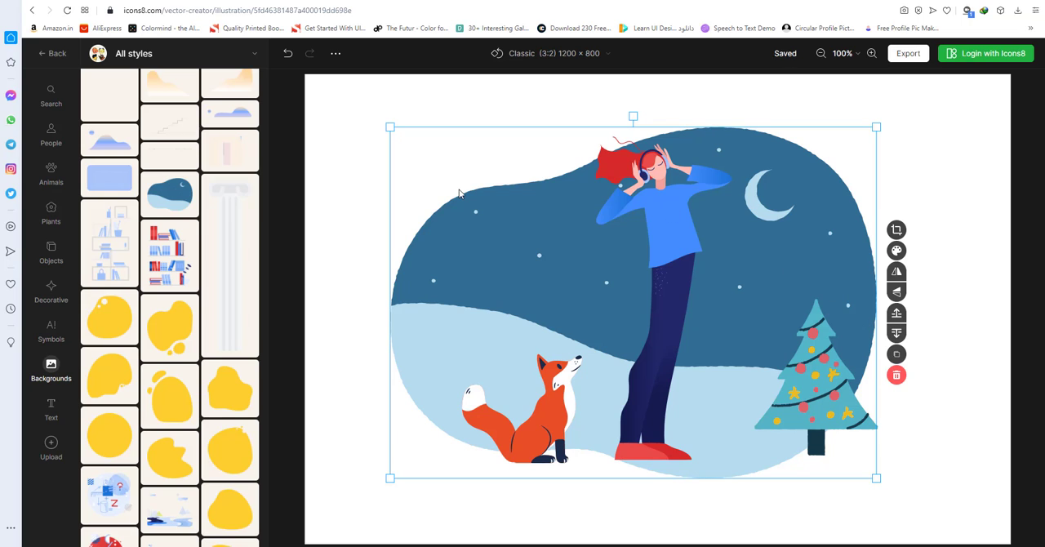
left_click(347, 324)
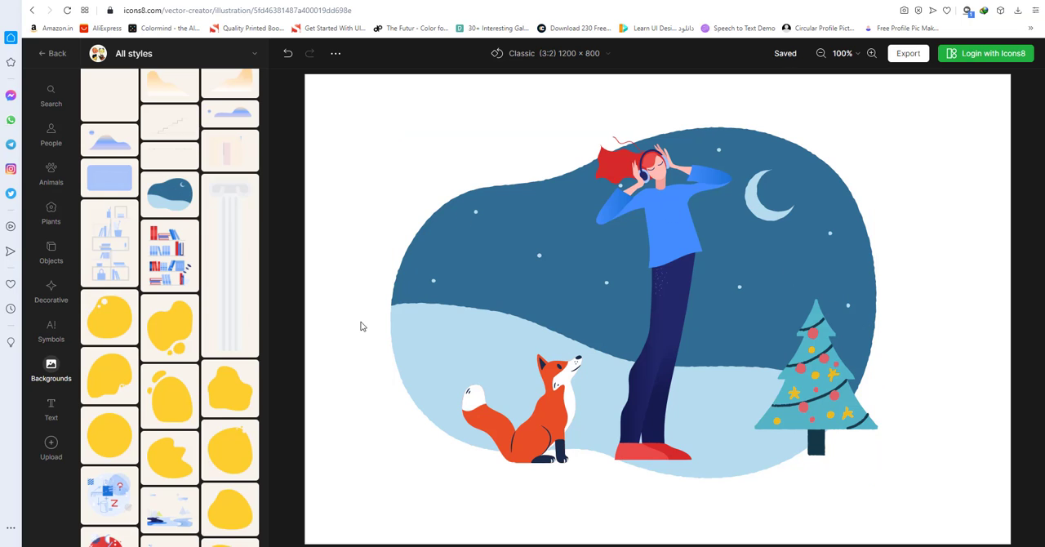
Look through the available text fonts and the image upload options.
left_click(50, 419)
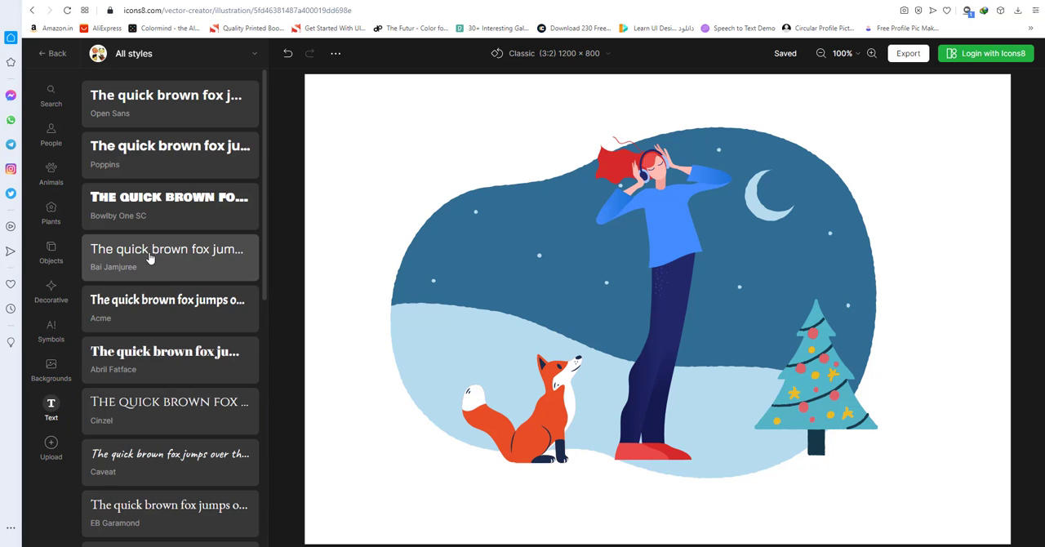
scroll(187, 328, "down", 10)
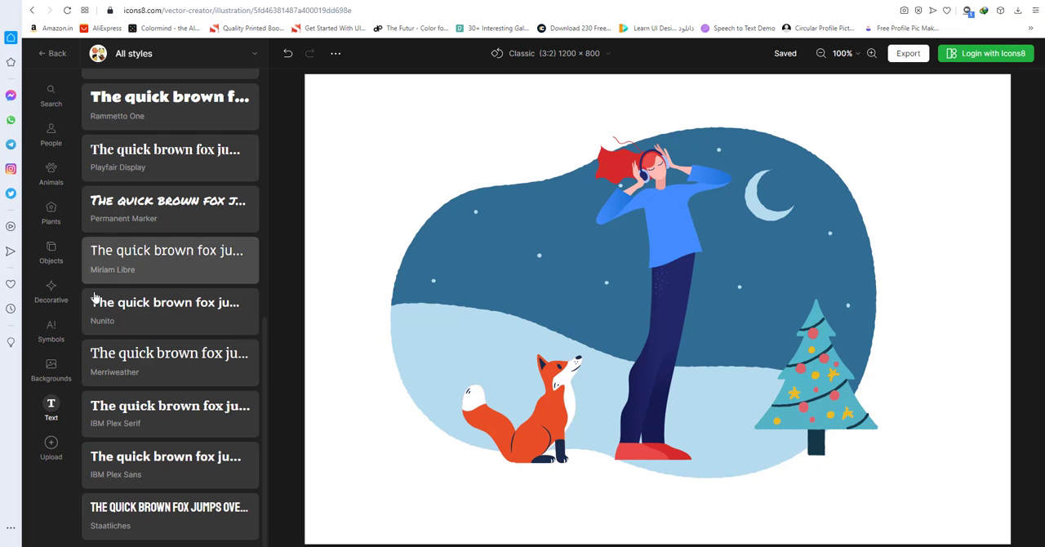
left_click(103, 466)
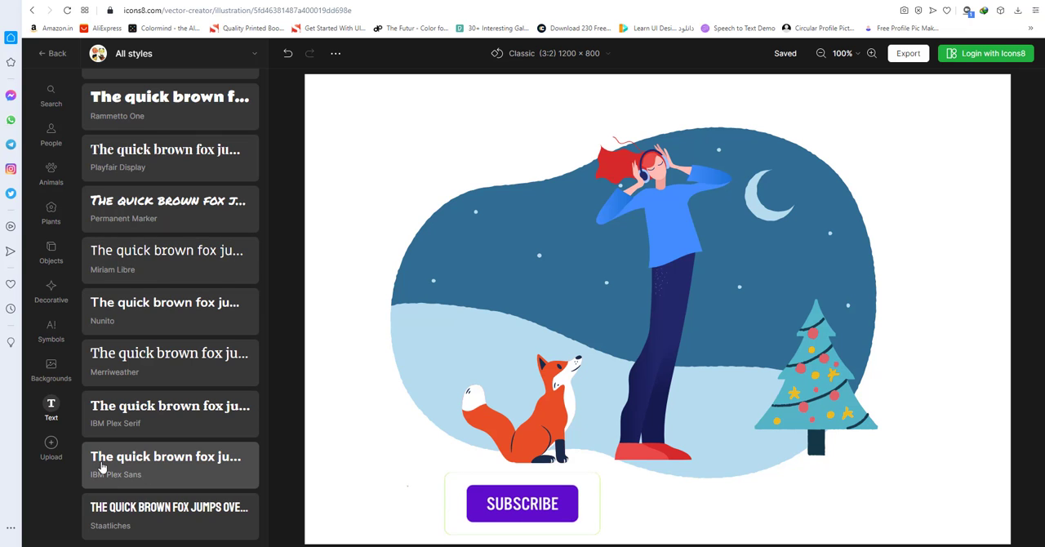
left_click(59, 456)
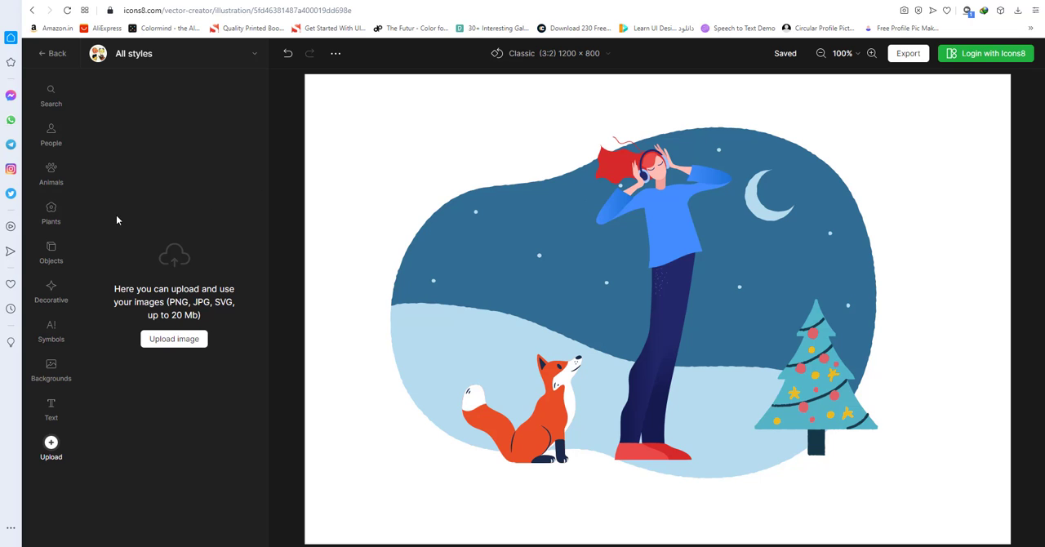
Search the elements for "stars" and add the scattered yellow stars to the canvas.
left_click(55, 95)
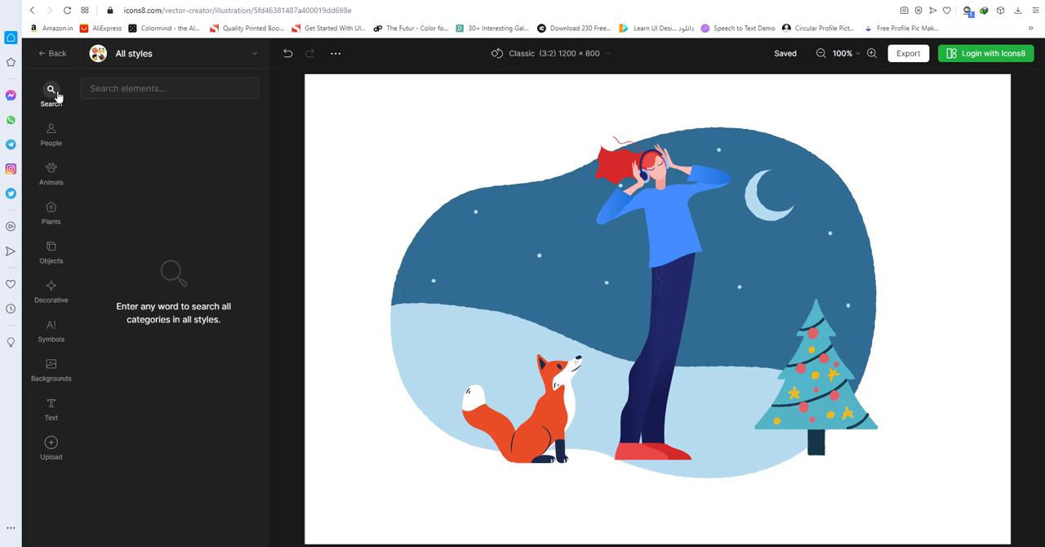
left_click(138, 91)
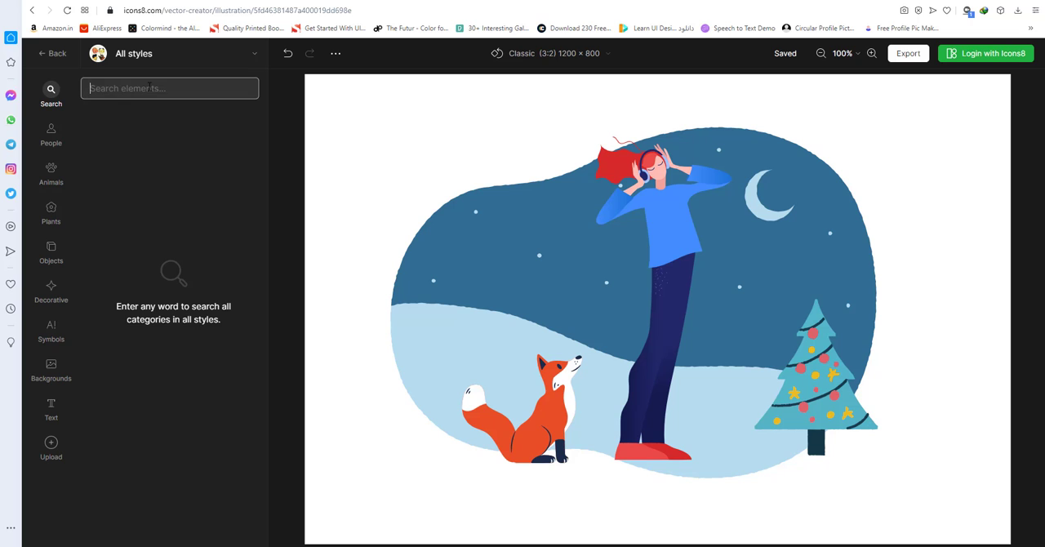
type("star")
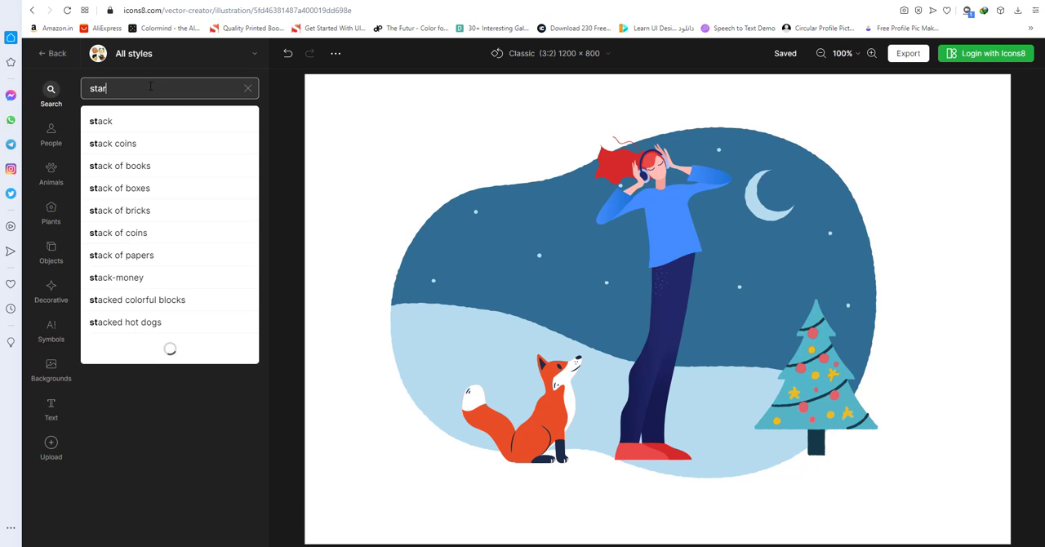
type("s")
key("Return")
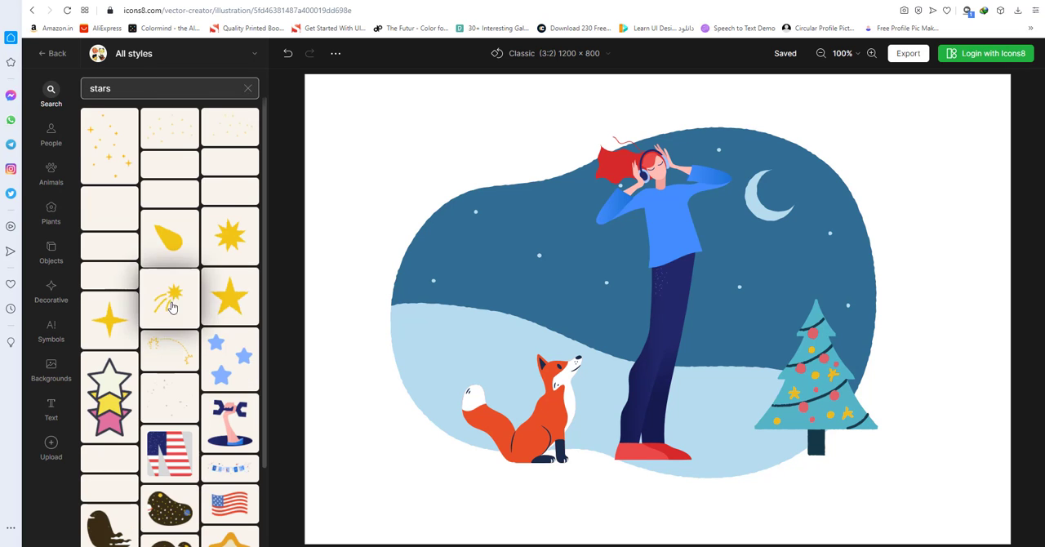
left_click(189, 130)
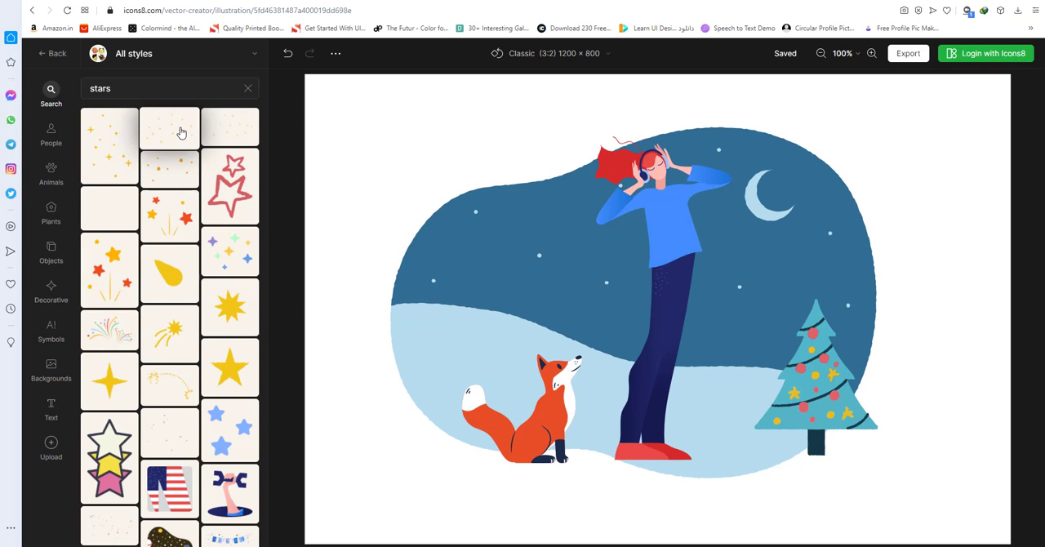
Move the scattered yellow stars up into the night sky around the woman's head and clear the selection.
left_click(555, 209)
left_click_drag(570, 239, 564, 104)
right_click(539, 96)
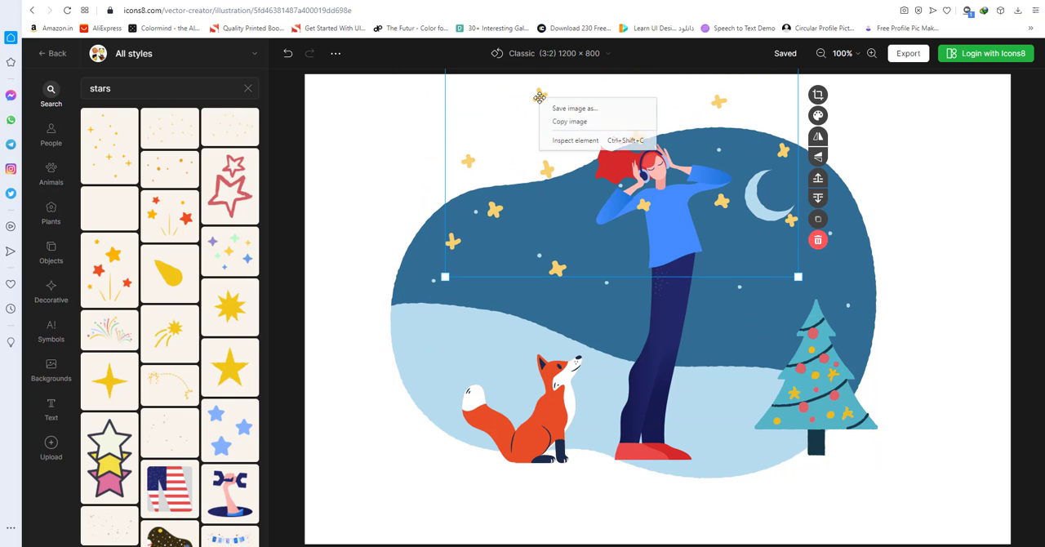
left_click(523, 155)
left_click(919, 224)
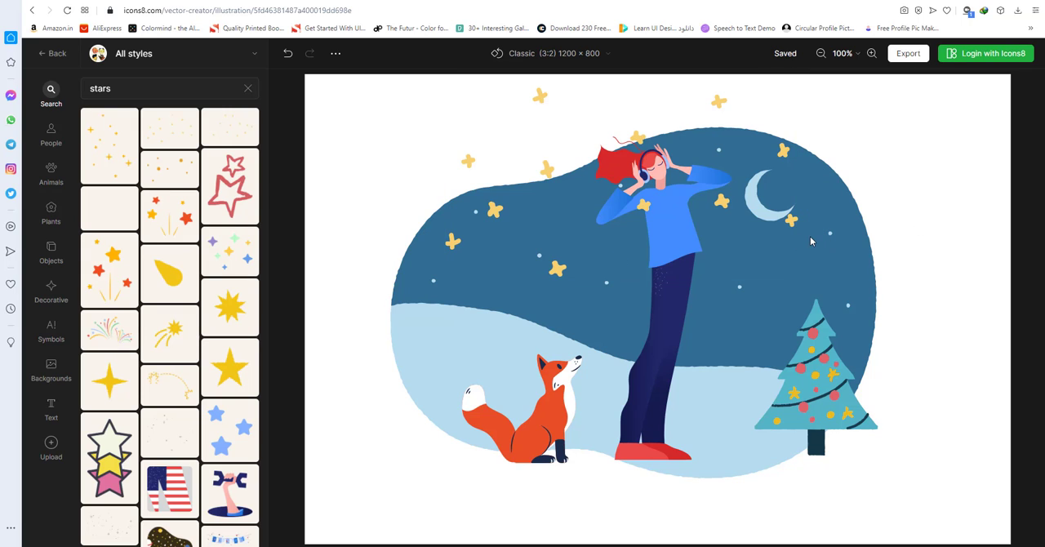
Review the available export formats and sizes, then return to the illustration.
left_click(904, 55)
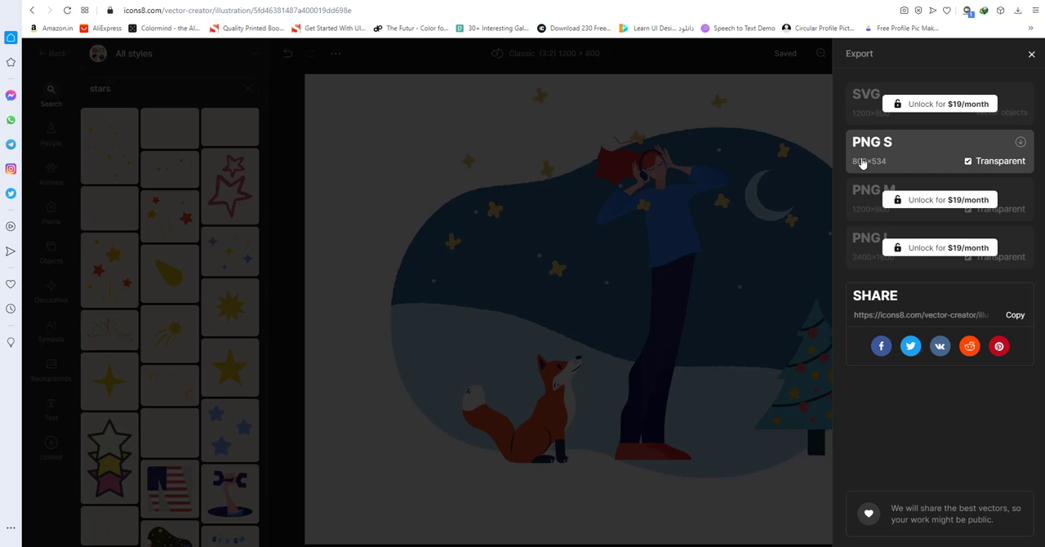
left_click(344, 114)
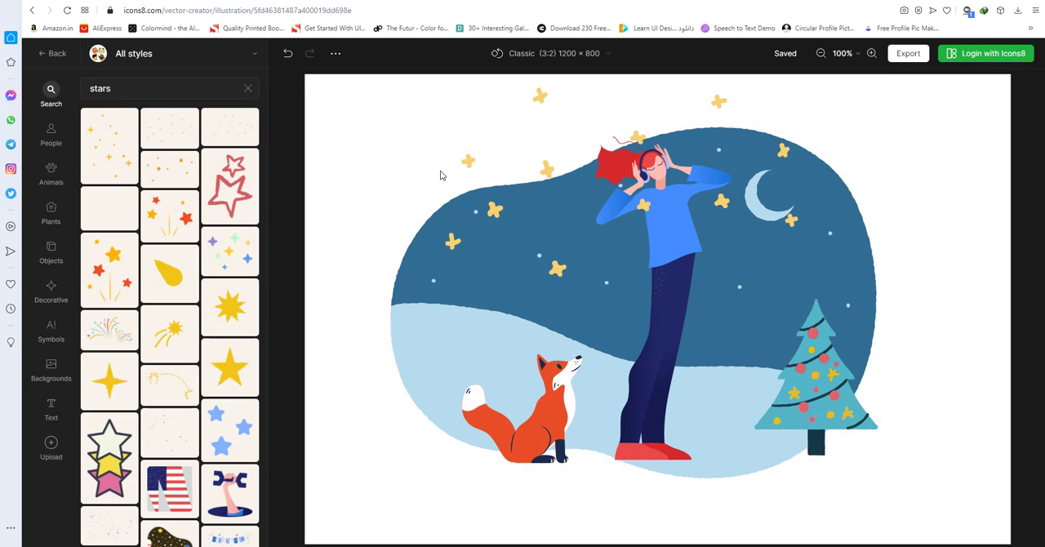